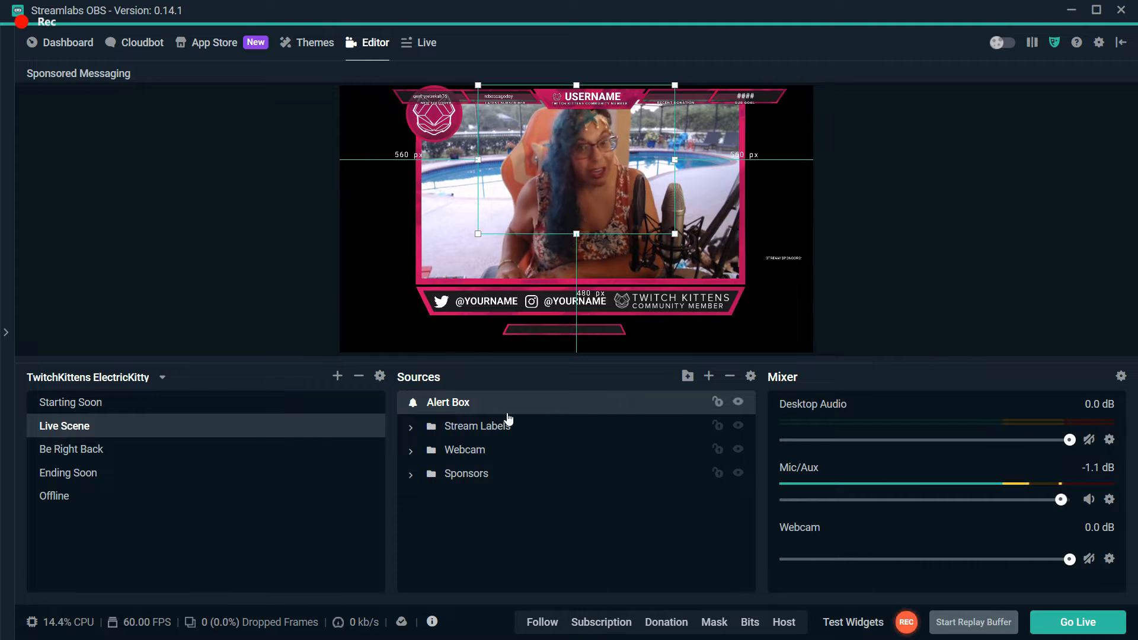
Step: Open the Alert Box source's properties in a maximized window and examine the Bits alert's media file, sound and volume settings
{"action": "right_click", "coordinate": [463, 402]}
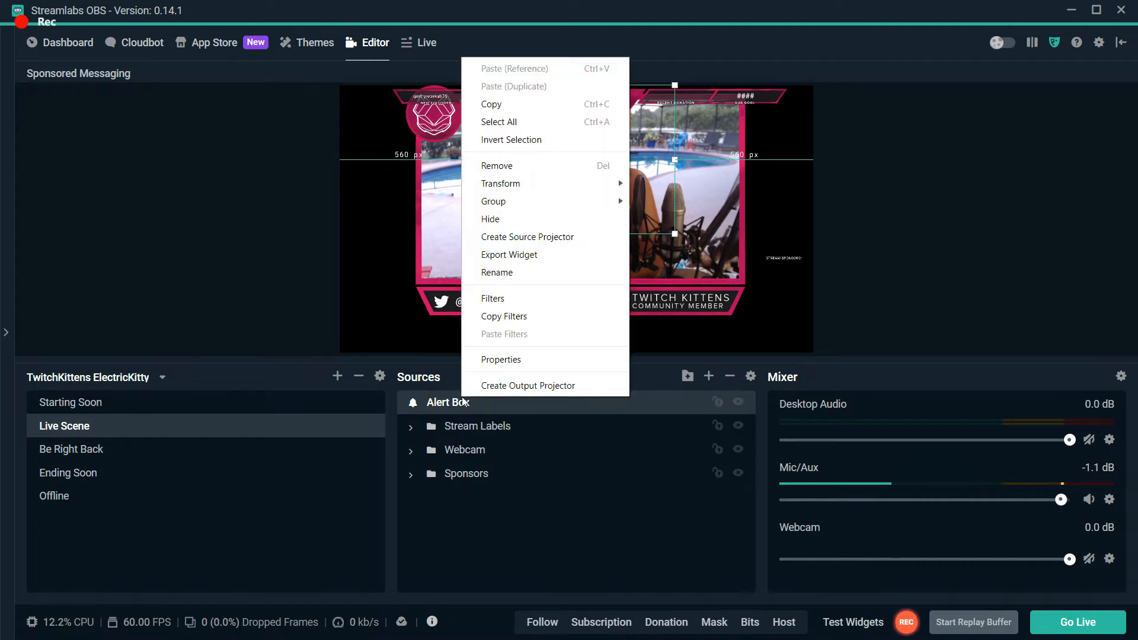
{"action": "left_click", "coordinate": [488, 359]}
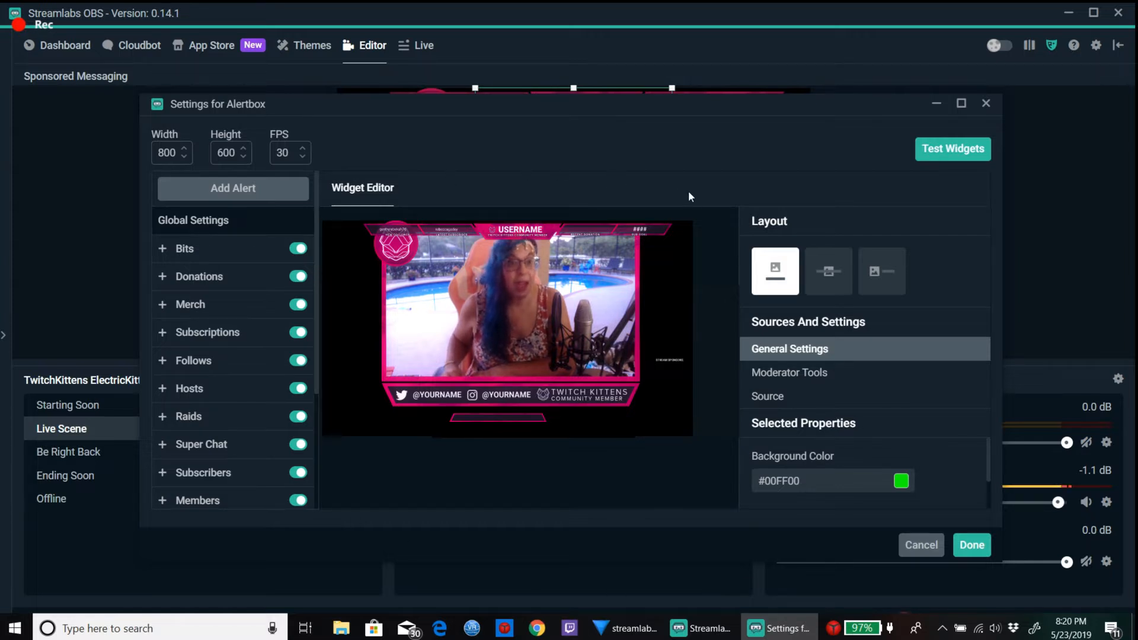
{"action": "left_click", "coordinate": [185, 249]}
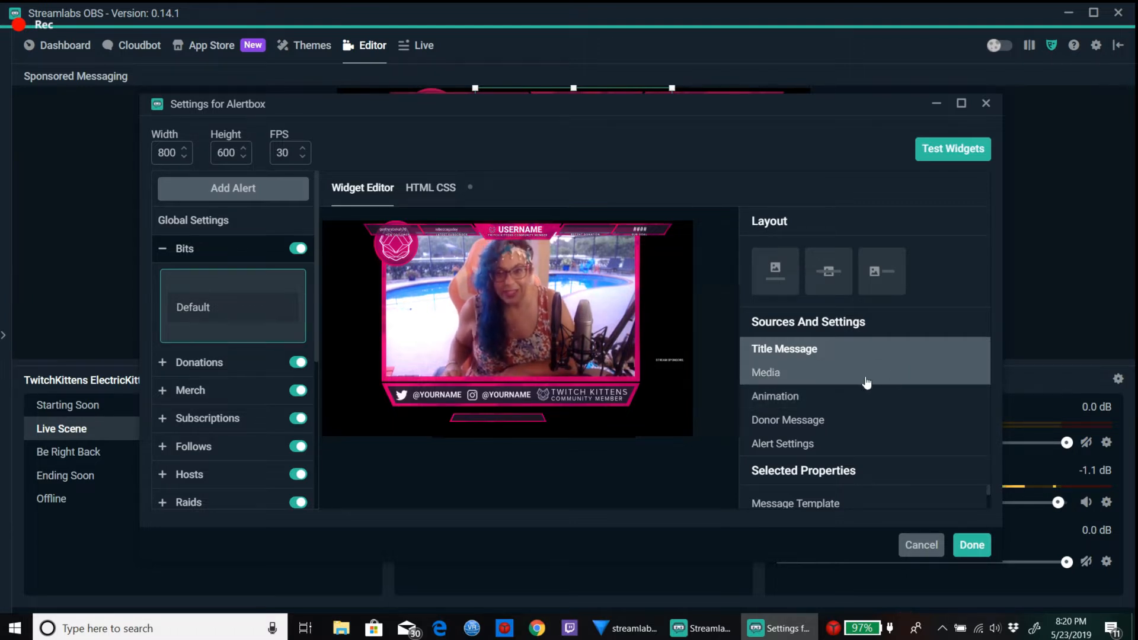
{"action": "left_click", "coordinate": [781, 379]}
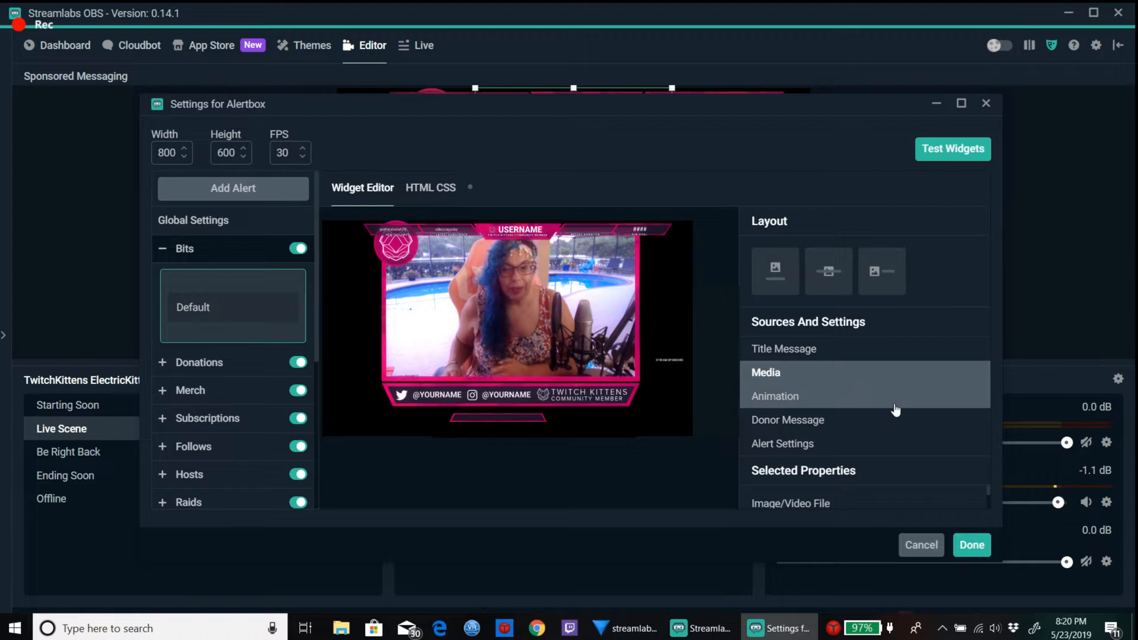
{"action": "left_click", "coordinate": [961, 103]}
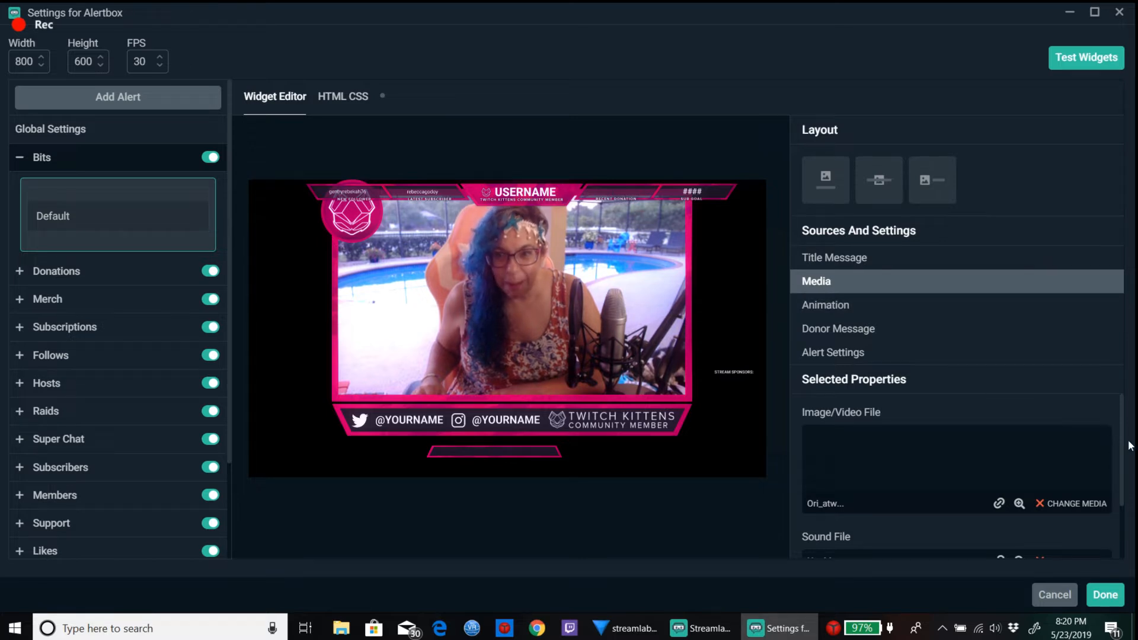
{"action": "left_click_drag", "start_coordinate": [1121, 440], "coordinate": [1115, 503]}
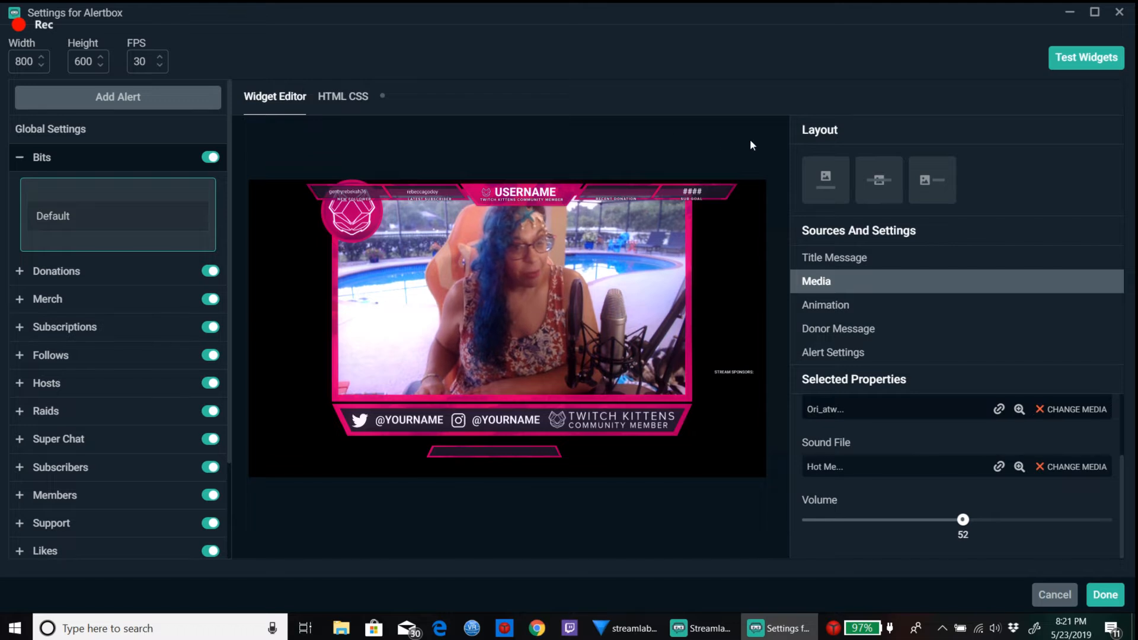
Step: Close the Bits alert and examine the global Moderator Tools and Source settings
{"action": "left_click", "coordinate": [20, 157]}
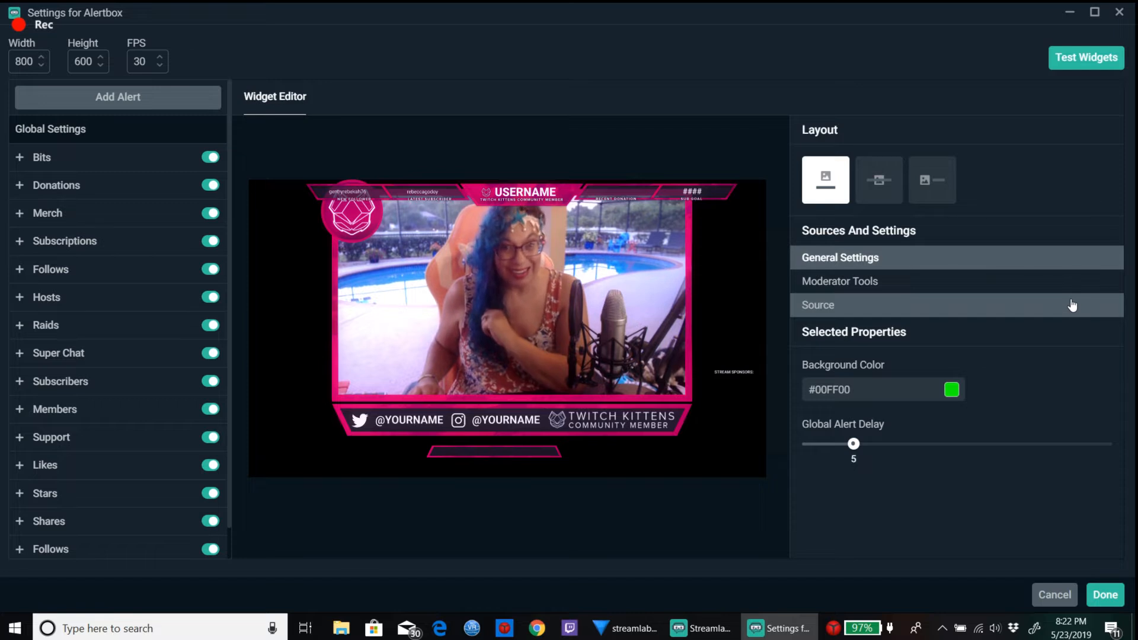
{"action": "left_click", "coordinate": [835, 288]}
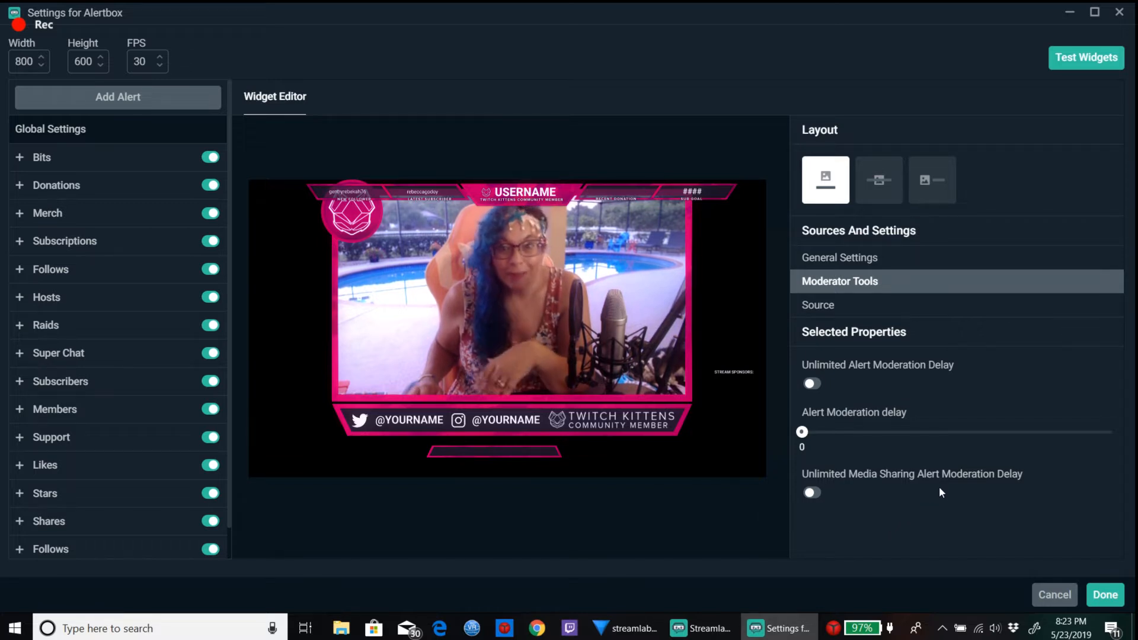
{"action": "left_click", "coordinate": [828, 306]}
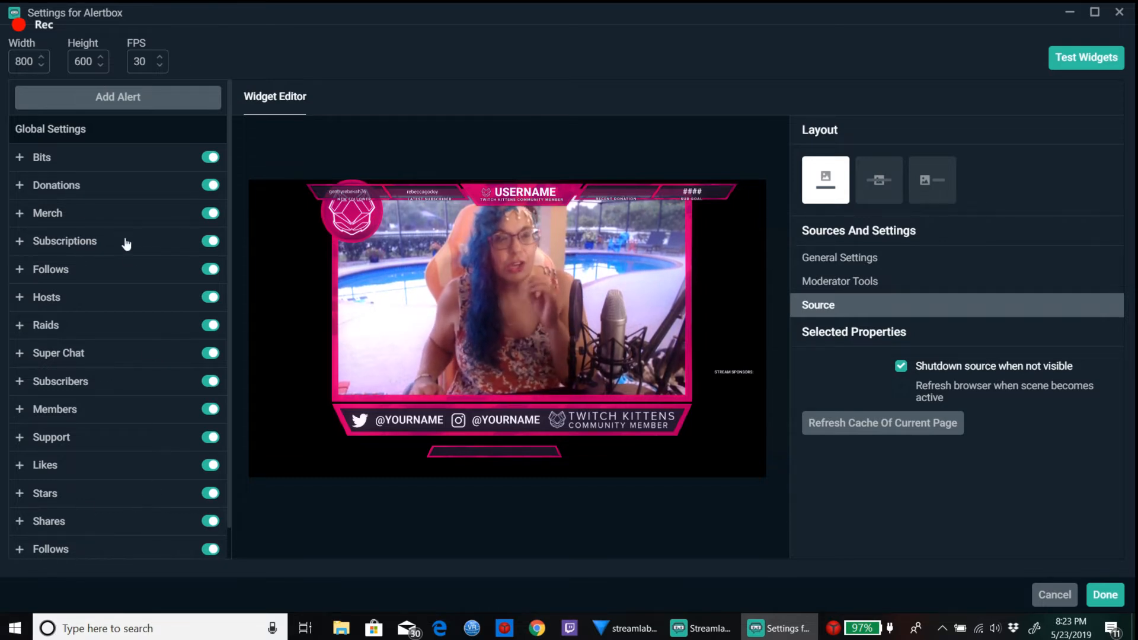
Step: Open the Donations alert and examine its title message template and font settings
{"action": "left_click", "coordinate": [19, 159]}
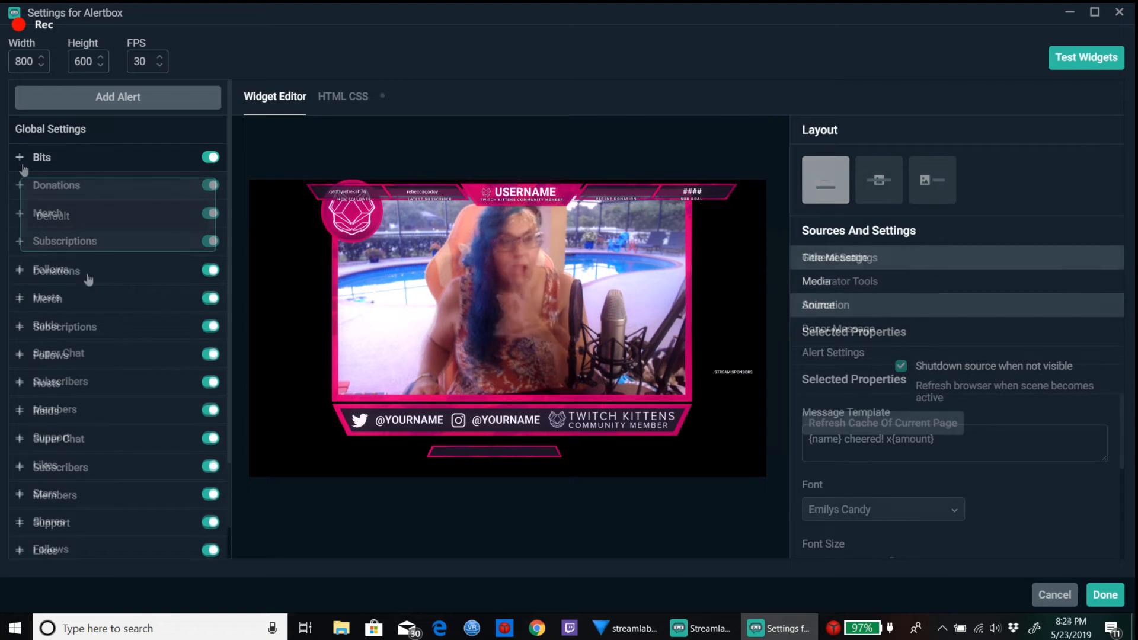
{"action": "left_click", "coordinate": [89, 271]}
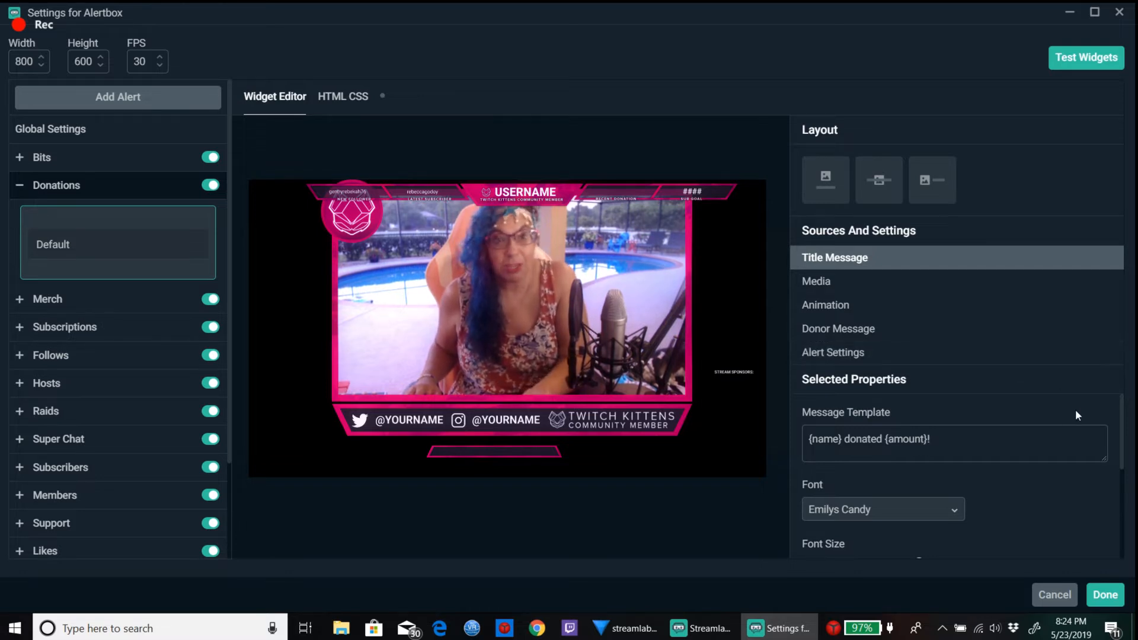
{"action": "scroll", "coordinate": [1076, 414], "scroll_direction": "down", "scroll_amount": 1}
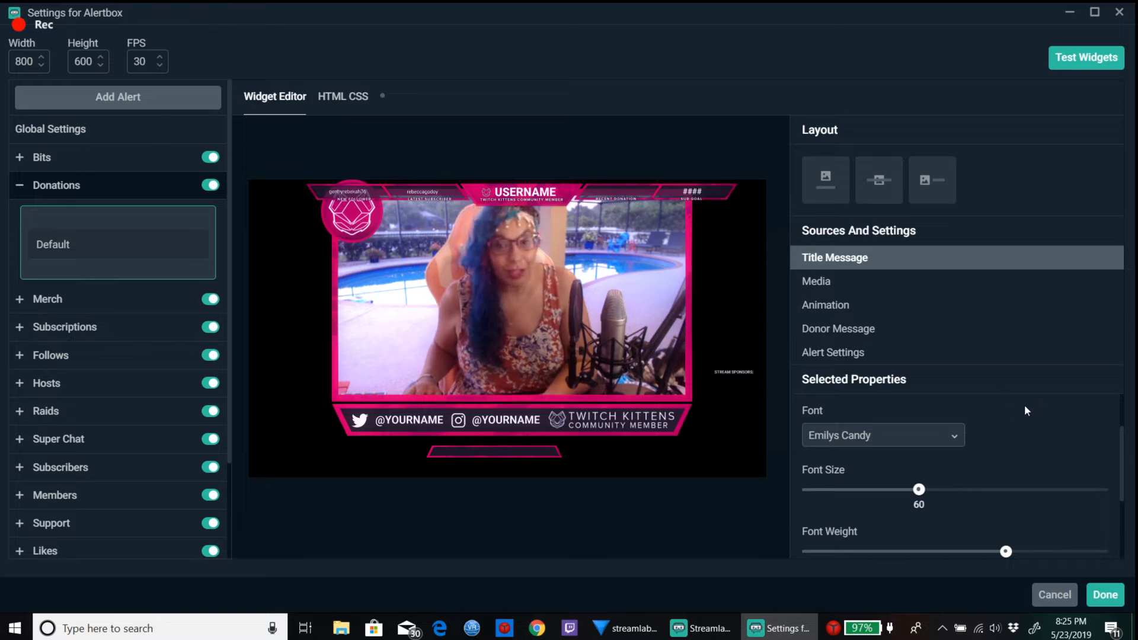
{"action": "scroll", "coordinate": [1002, 441], "scroll_direction": "up", "scroll_amount": 1}
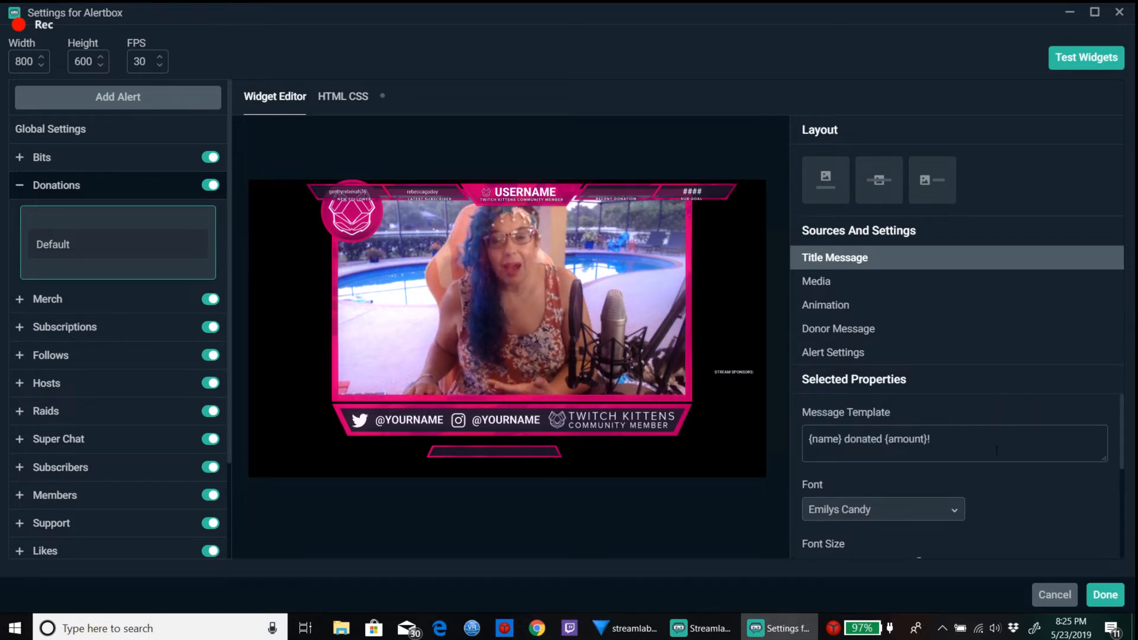
{"action": "scroll", "coordinate": [976, 477], "scroll_direction": "down", "scroll_amount": 1}
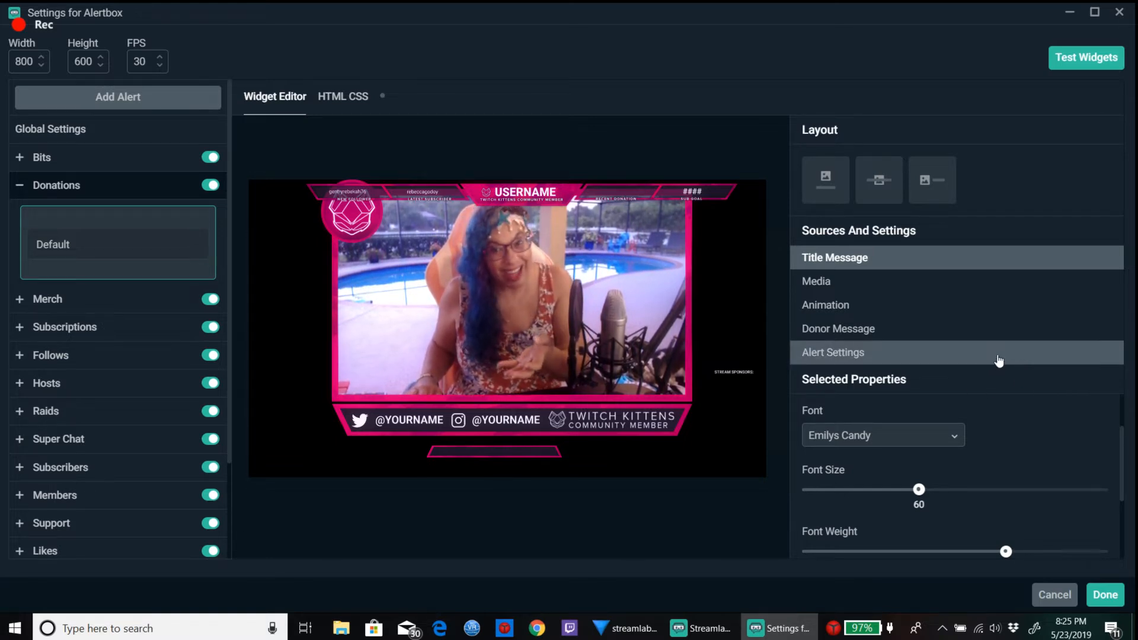
Step: Replace the Donations alert's sound file with HeGotMeInTheFeels.ogg from the uploaded media files
{"action": "left_click", "coordinate": [851, 284]}
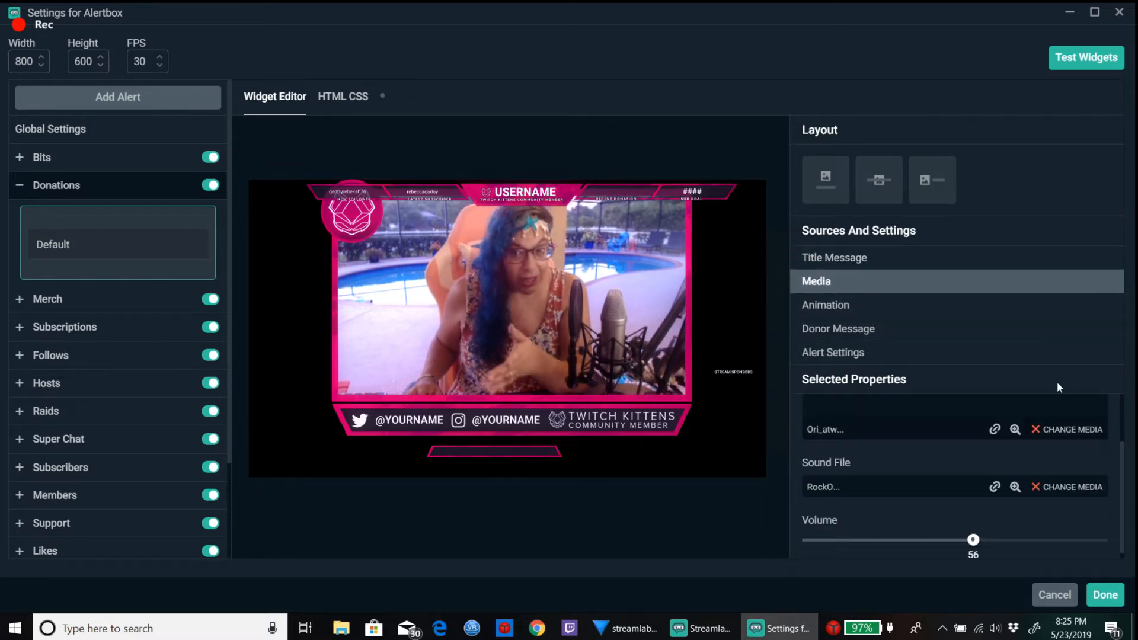
{"action": "scroll", "coordinate": [924, 463], "scroll_direction": "up", "scroll_amount": 1}
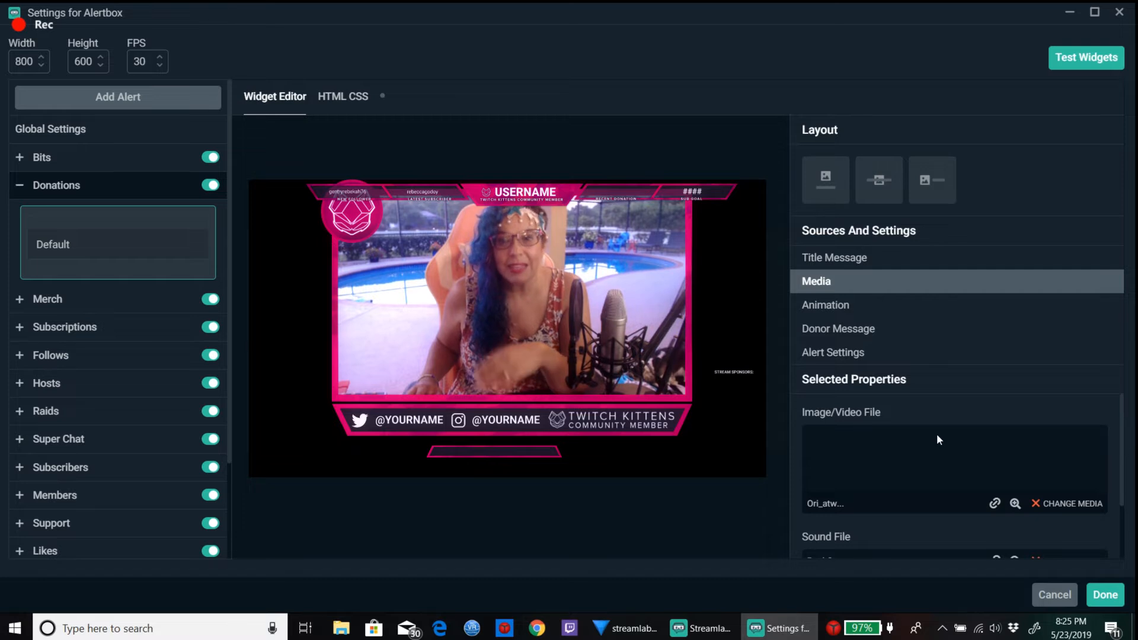
{"action": "scroll", "coordinate": [937, 437], "scroll_direction": "down", "scroll_amount": 1}
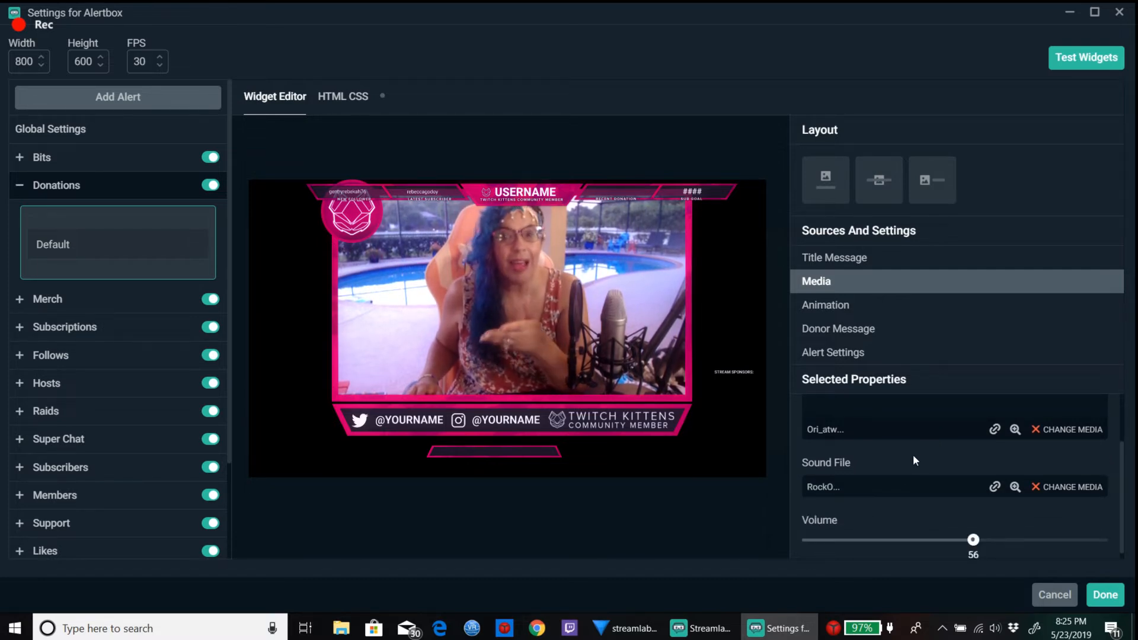
{"action": "scroll", "coordinate": [905, 492], "scroll_direction": "down", "scroll_amount": 1}
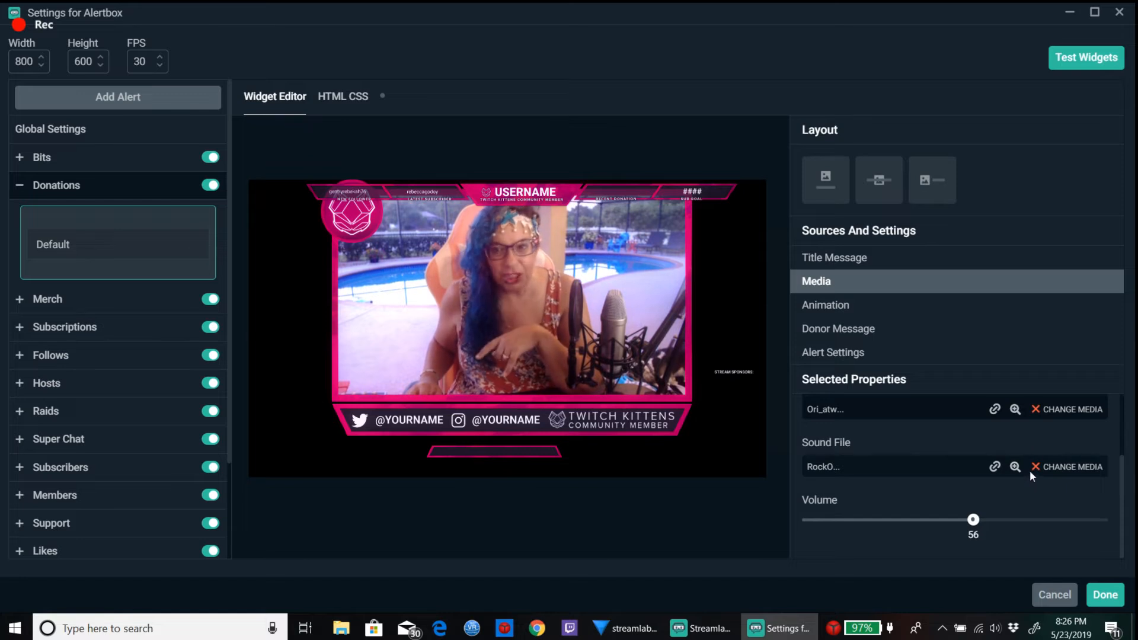
{"action": "left_click", "coordinate": [1071, 469]}
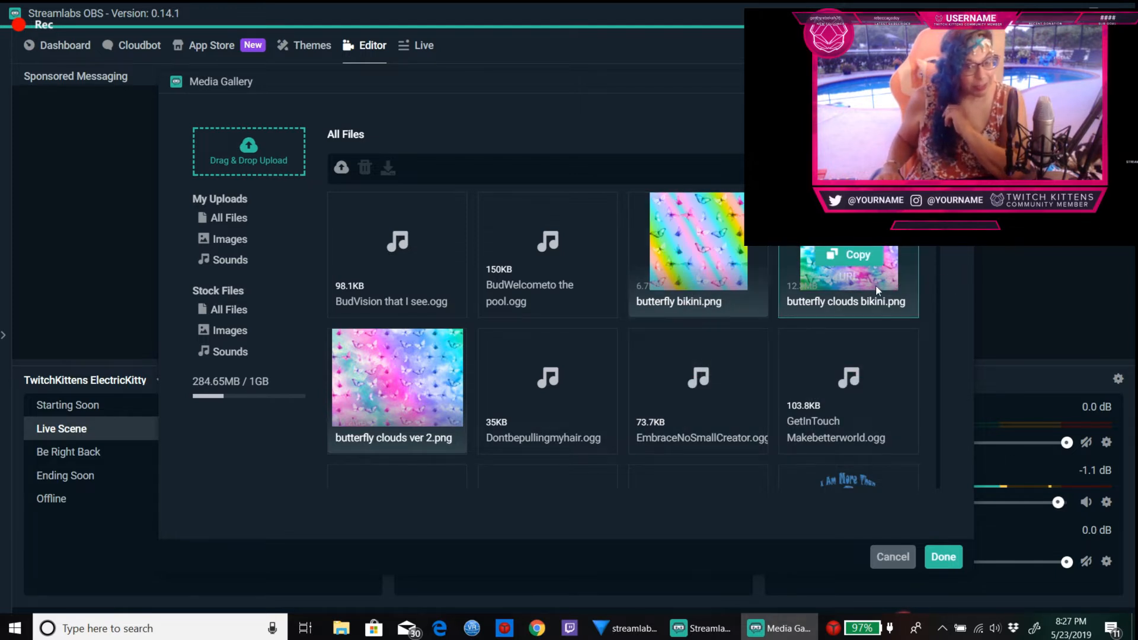
{"action": "scroll", "coordinate": [855, 316], "scroll_direction": "down", "scroll_amount": 5}
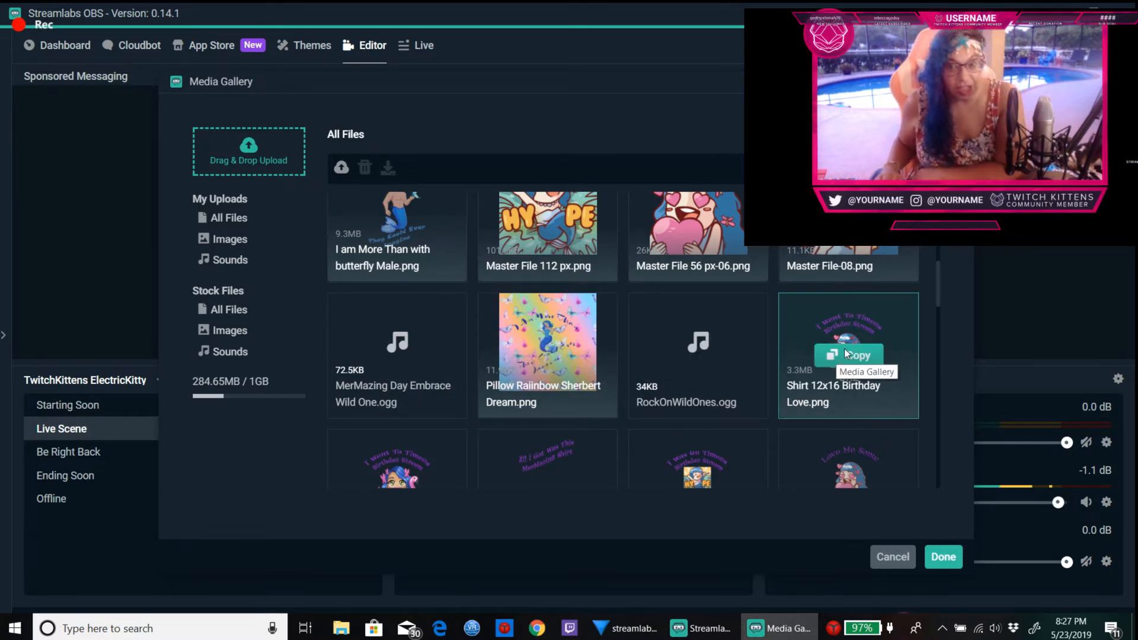
{"action": "scroll", "coordinate": [842, 355], "scroll_direction": "down", "scroll_amount": 3}
{"action": "scroll", "coordinate": [773, 358], "scroll_direction": "down", "scroll_amount": 10}
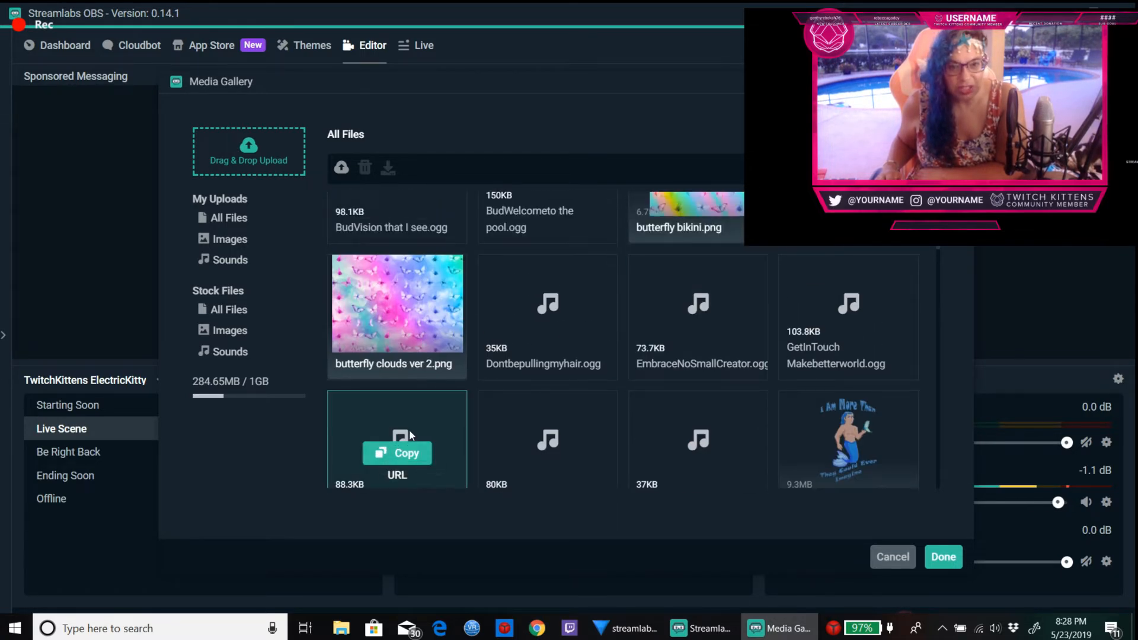
{"action": "scroll", "coordinate": [388, 450], "scroll_direction": "down", "scroll_amount": 3}
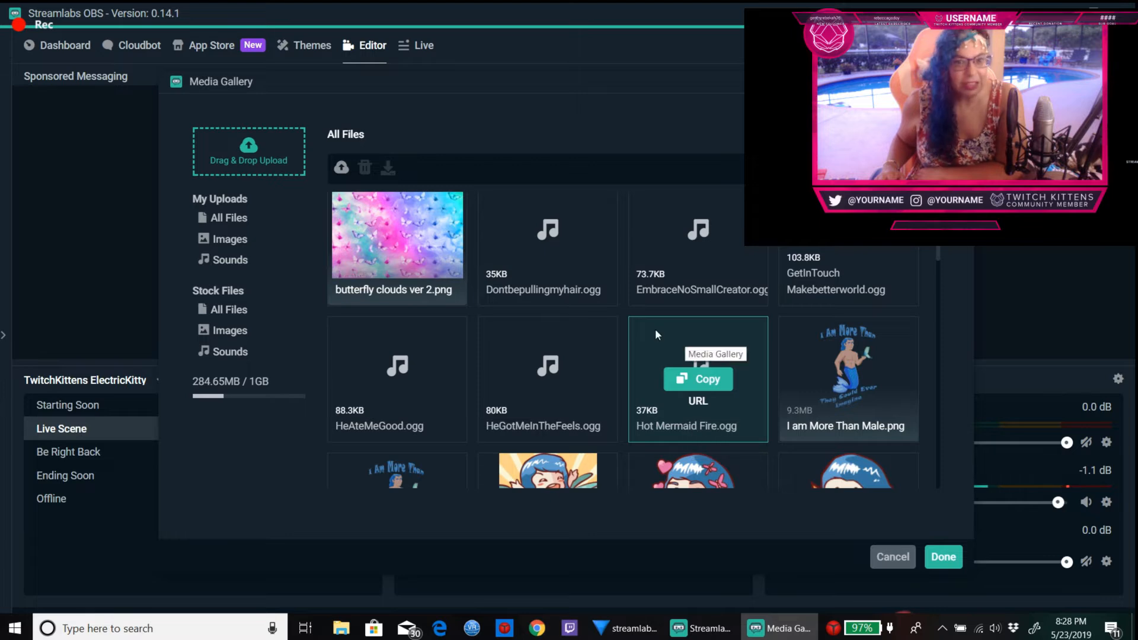
{"action": "scroll", "coordinate": [519, 367], "scroll_direction": "down", "scroll_amount": 3}
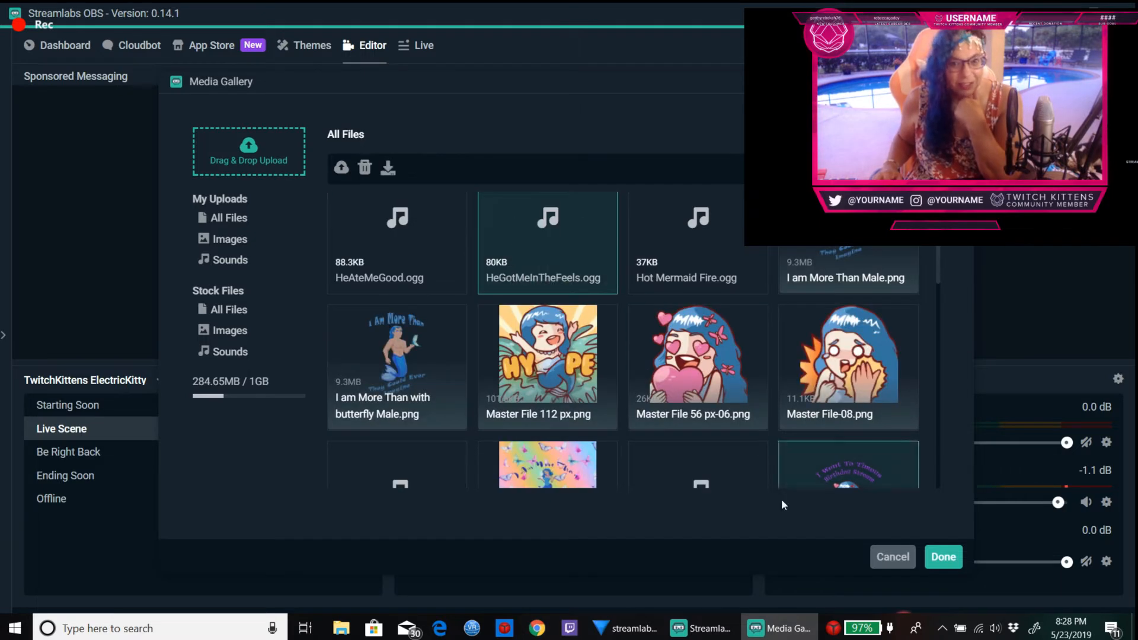
{"action": "left_click", "coordinate": [942, 557]}
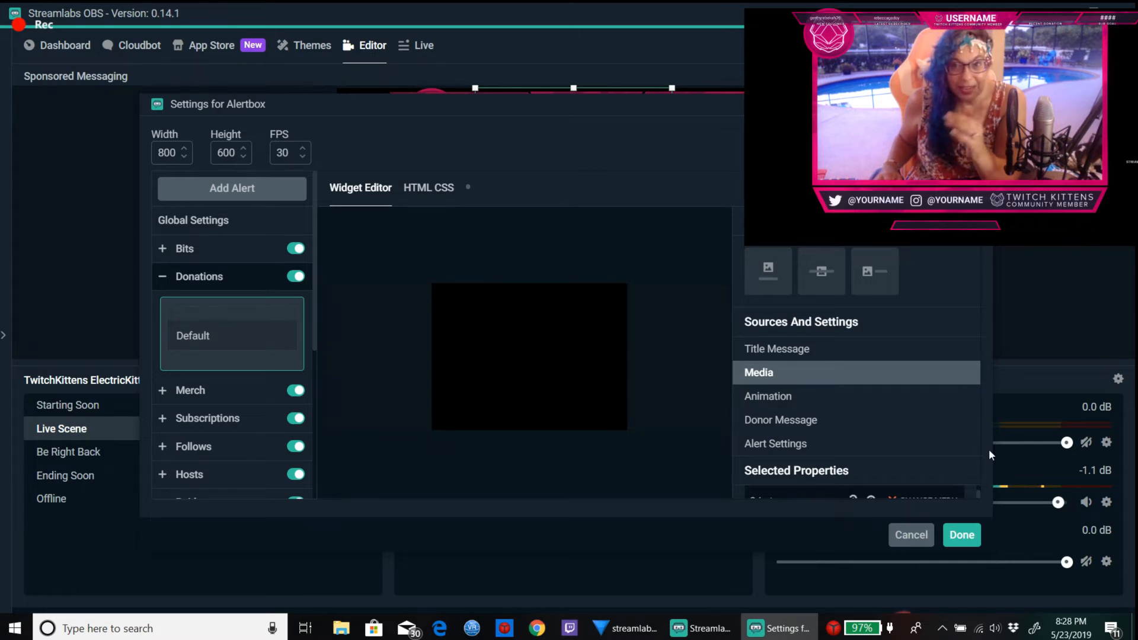
Step: Maximize the alert settings window again and set the Donations alert's sound volume to 72
{"action": "key", "text": "super+Up"}
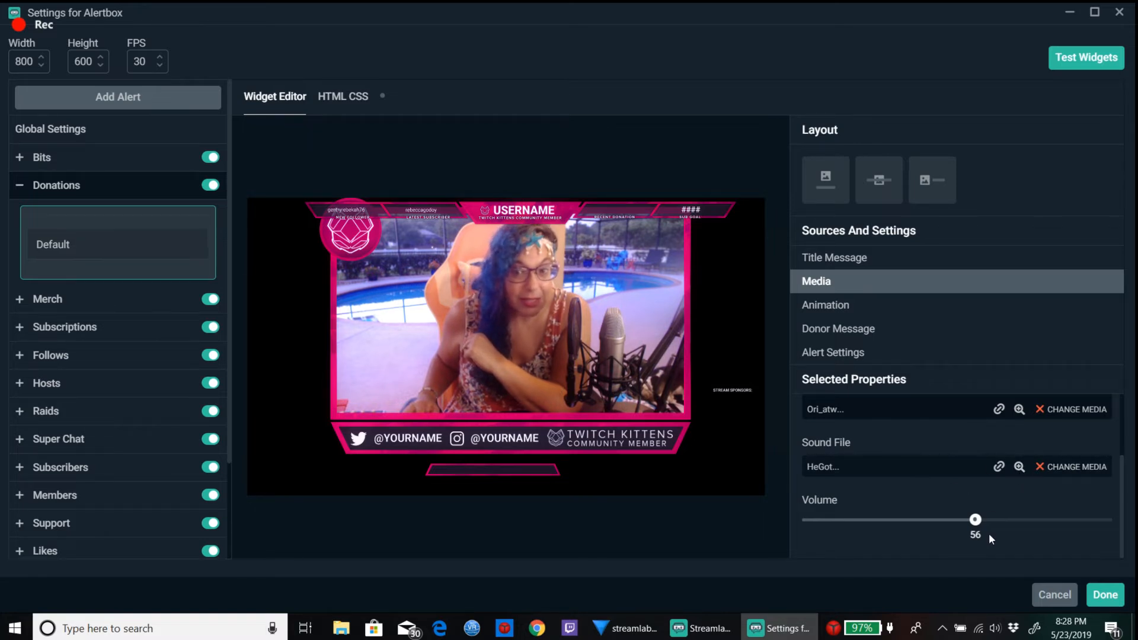
{"action": "left_click", "coordinate": [1007, 521]}
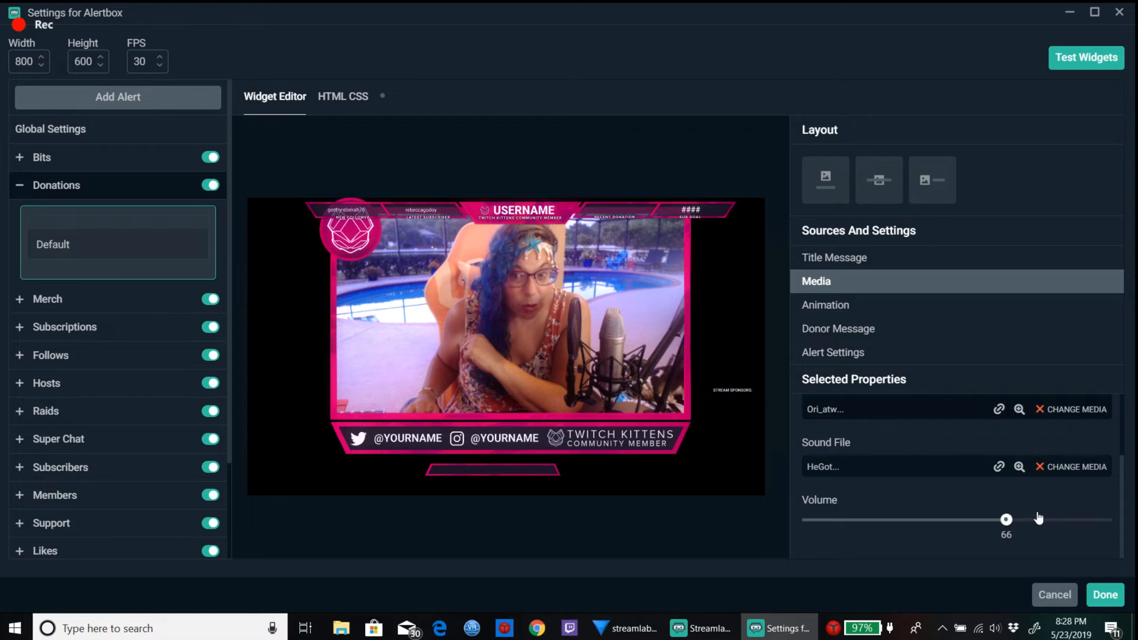
{"action": "left_click_drag", "start_coordinate": [1008, 521], "coordinate": [1025, 521]}
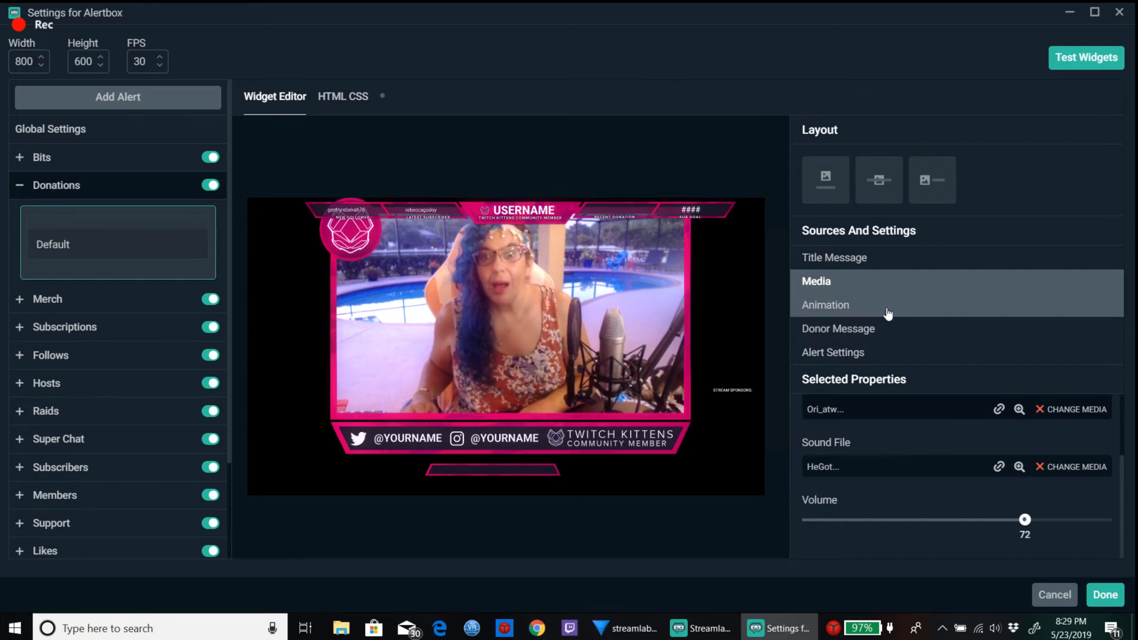
Step: Set the Donations alert's duration to 8 in its animation settings and check the text animation and delay
{"action": "left_click", "coordinate": [845, 312]}
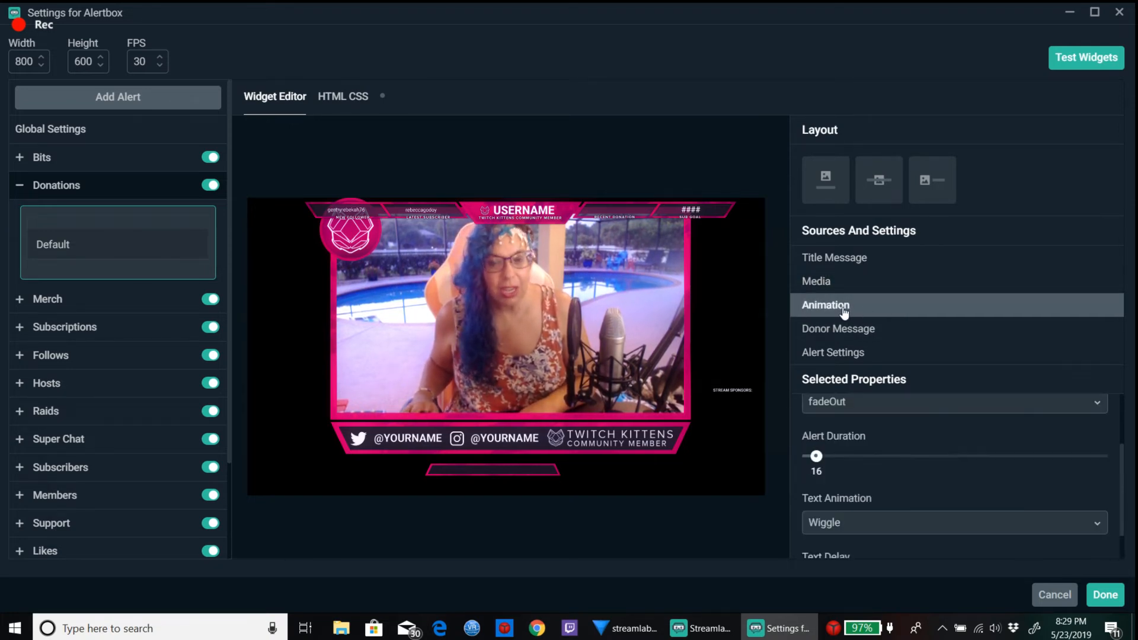
{"action": "scroll", "coordinate": [888, 468], "scroll_direction": "up", "scroll_amount": 1}
{"action": "scroll", "coordinate": [894, 464], "scroll_direction": "up", "scroll_amount": 1}
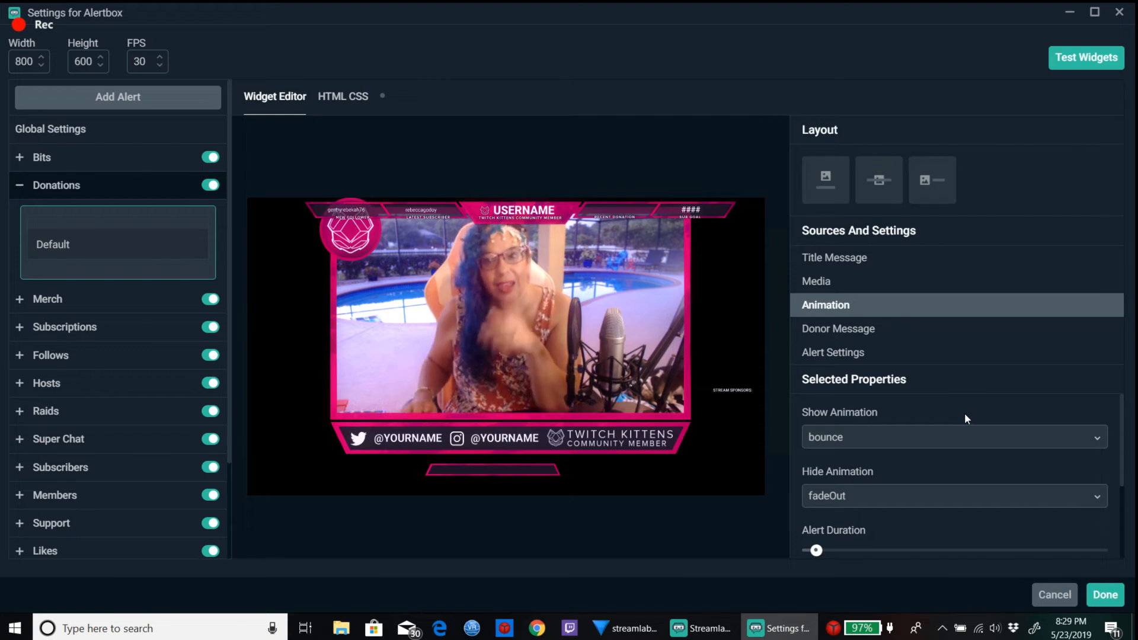
{"action": "scroll", "coordinate": [989, 423], "scroll_direction": "down", "scroll_amount": 1}
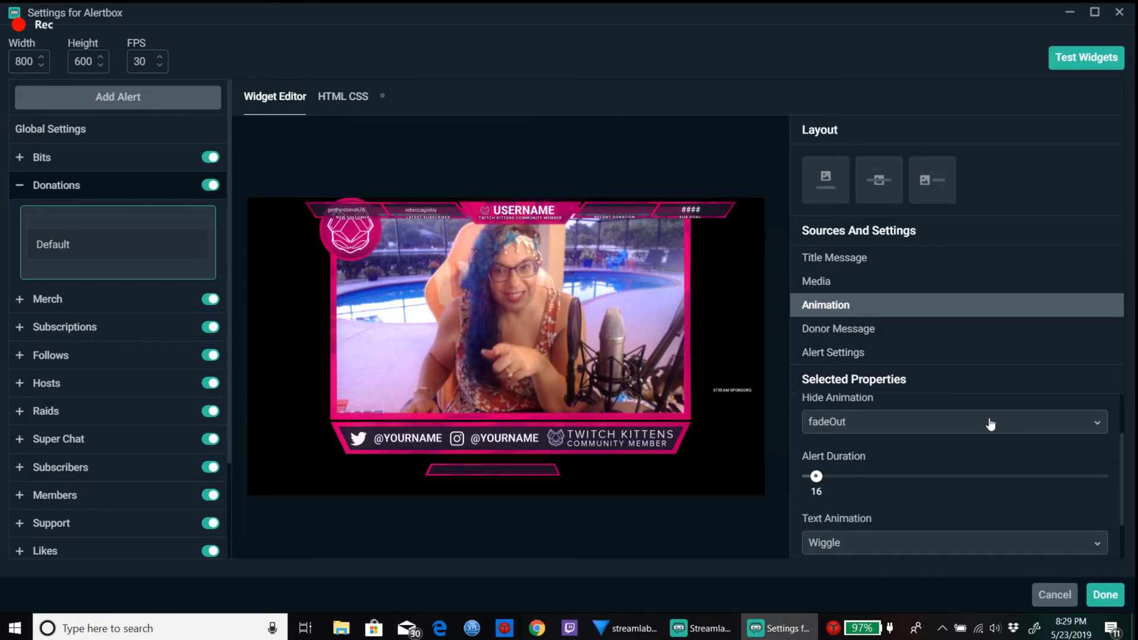
{"action": "left_click", "coordinate": [810, 481]}
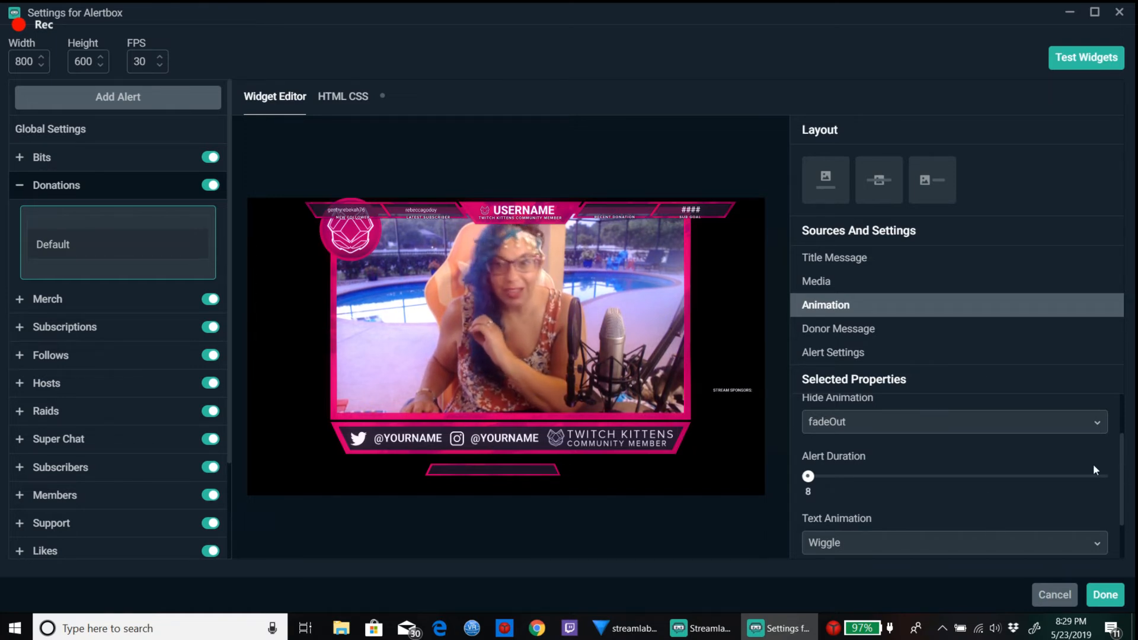
{"action": "scroll", "coordinate": [1070, 461], "scroll_direction": "down", "scroll_amount": 1}
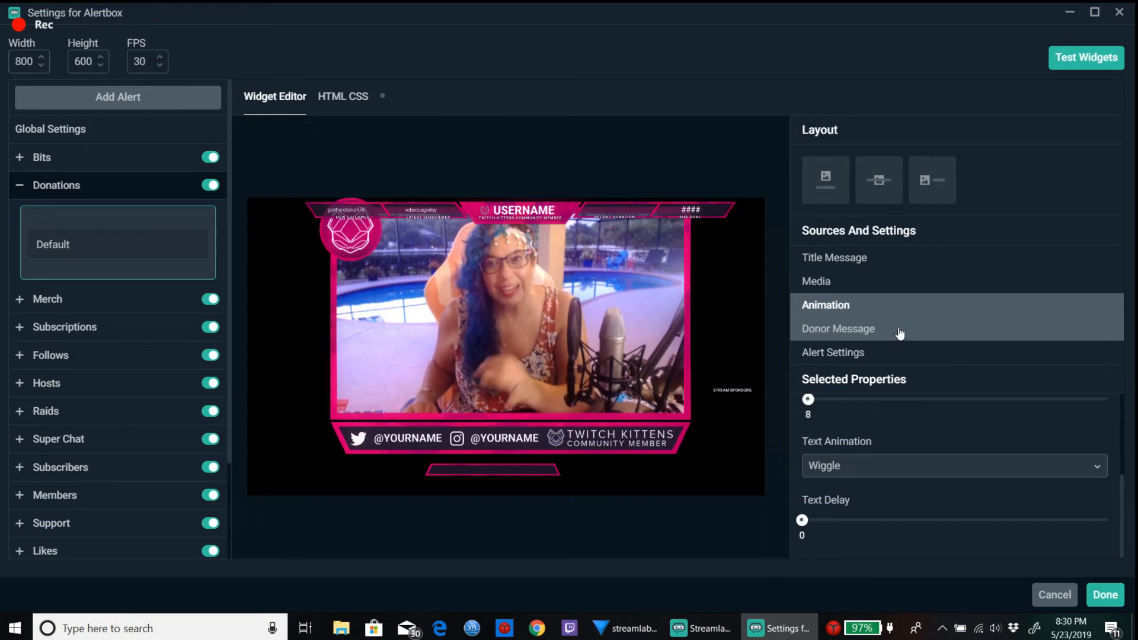
Step: Examine the Donations alert's donor message settings, including minimum amount, font weight, text color and Twitch emojis
{"action": "left_click", "coordinate": [1040, 329]}
{"action": "scroll", "coordinate": [993, 472], "scroll_direction": "up", "scroll_amount": 5}
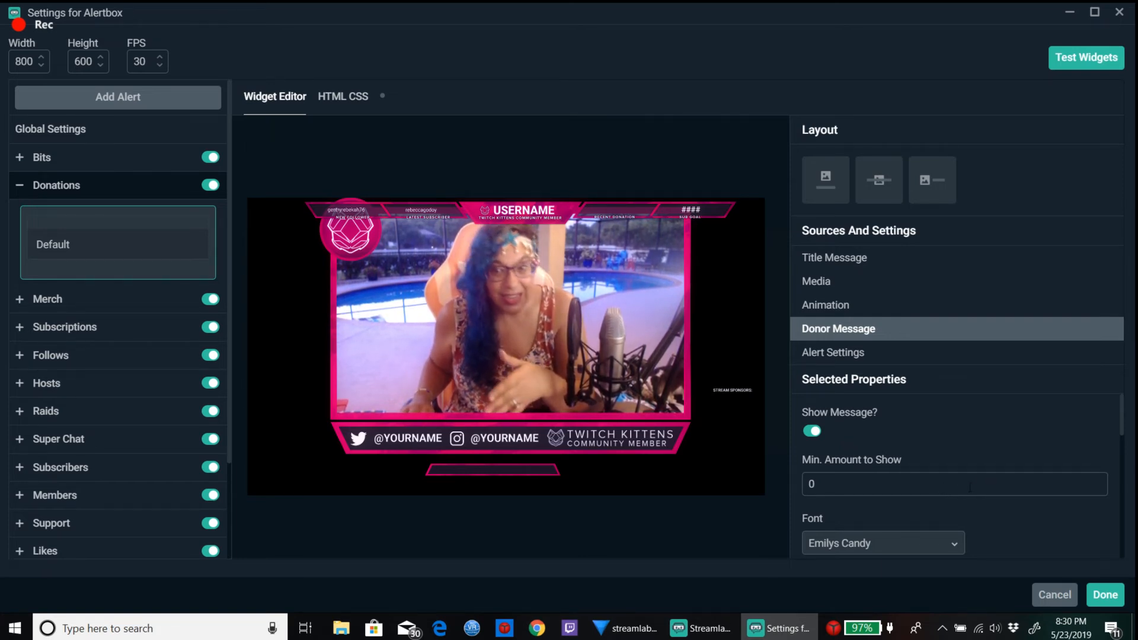
{"action": "scroll", "coordinate": [954, 492], "scroll_direction": "down", "scroll_amount": 1}
{"action": "scroll", "coordinate": [970, 489], "scroll_direction": "down", "scroll_amount": 2}
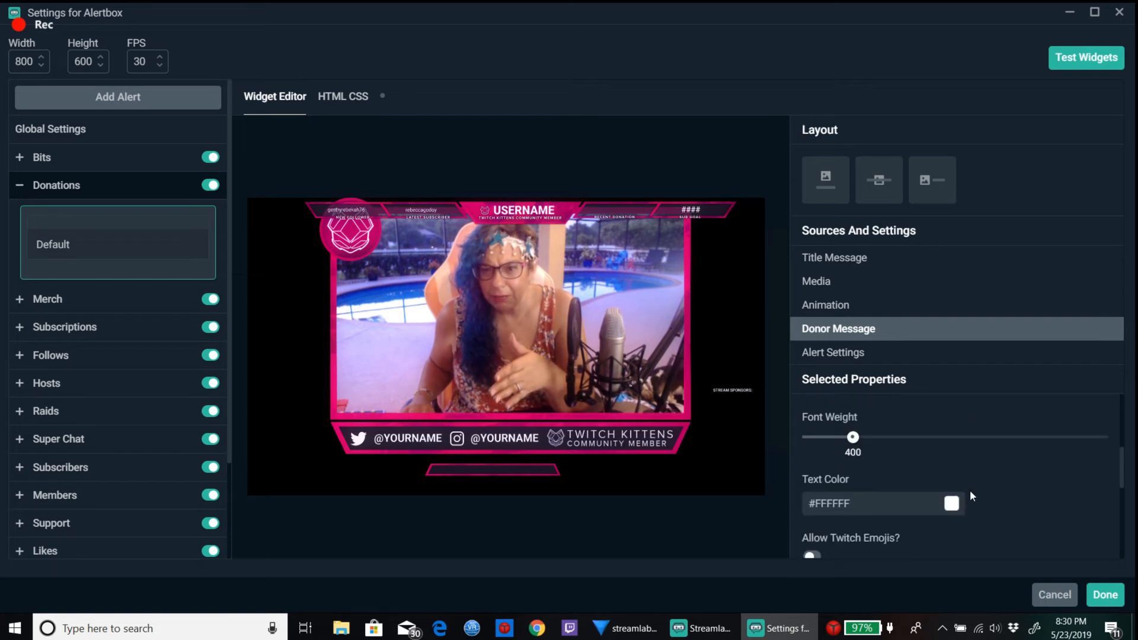
{"action": "scroll", "coordinate": [971, 489], "scroll_direction": "up", "scroll_amount": 3}
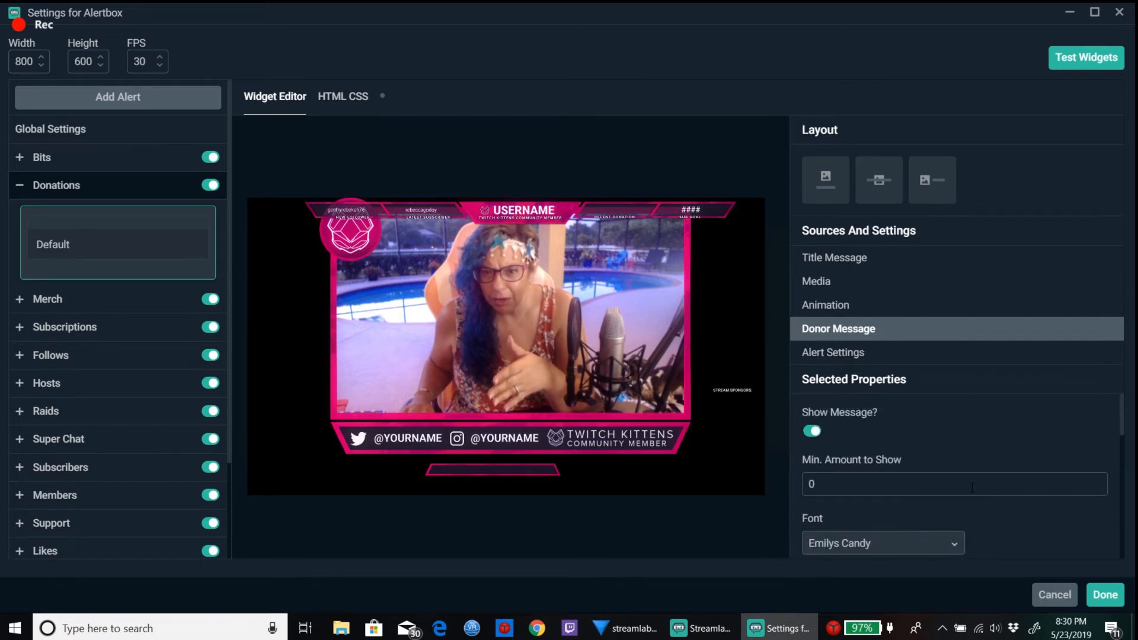
Step: Set the donor message's font size to 102 for the Donations alert
{"action": "scroll", "coordinate": [972, 487], "scroll_direction": "down", "scroll_amount": 1}
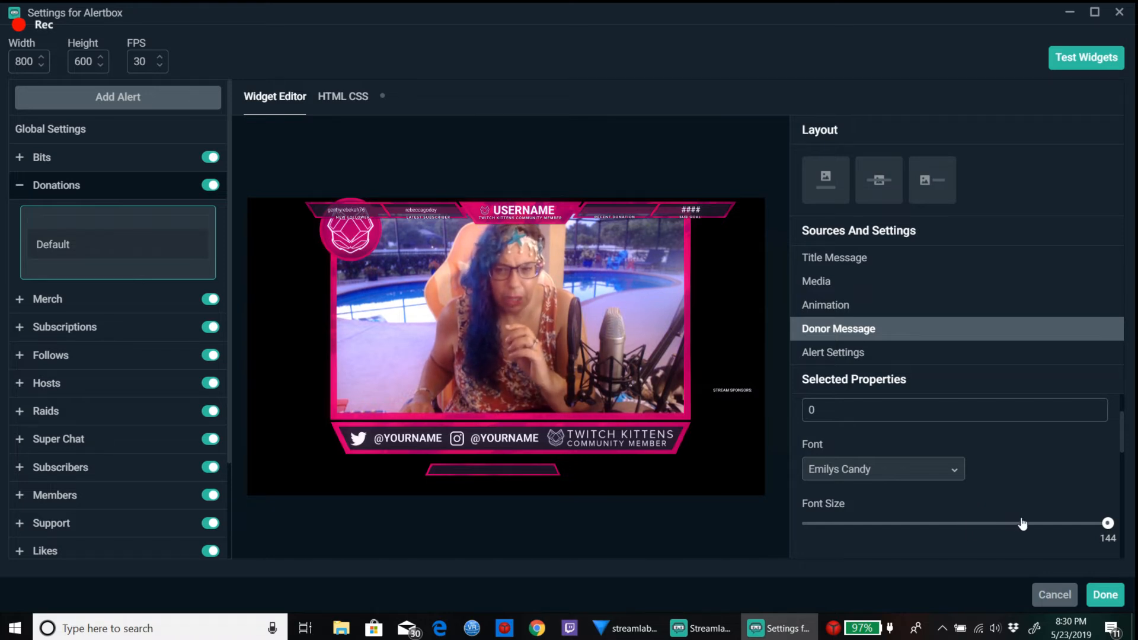
{"action": "left_click_drag", "start_coordinate": [1027, 525], "coordinate": [1016, 534]}
{"action": "scroll", "coordinate": [1076, 482], "scroll_direction": "down", "scroll_amount": 3}
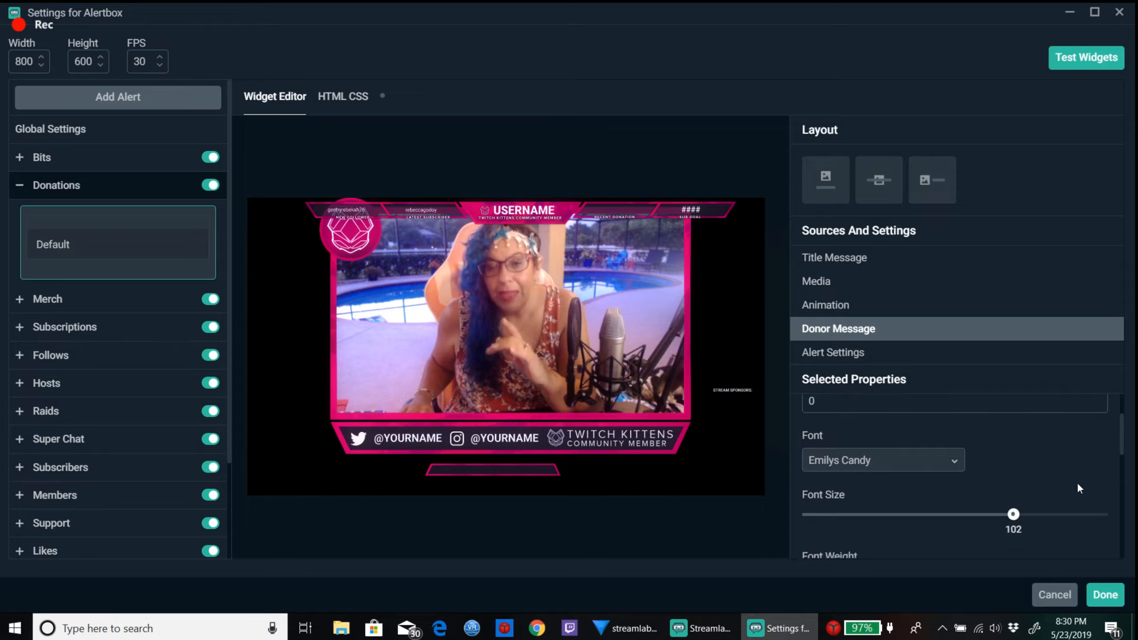
{"action": "scroll", "coordinate": [1070, 486], "scroll_direction": "up", "scroll_amount": 2}
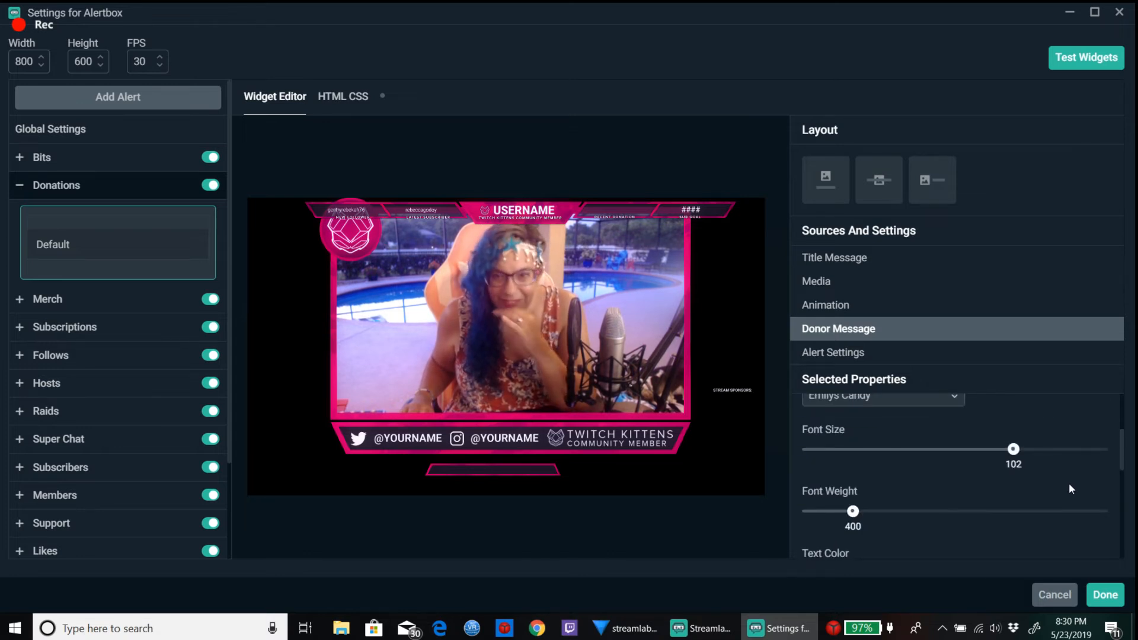
Step: Allow Twitch emojis in the Donations alert's donor message
{"action": "scroll", "coordinate": [1047, 497], "scroll_direction": "down", "scroll_amount": 2}
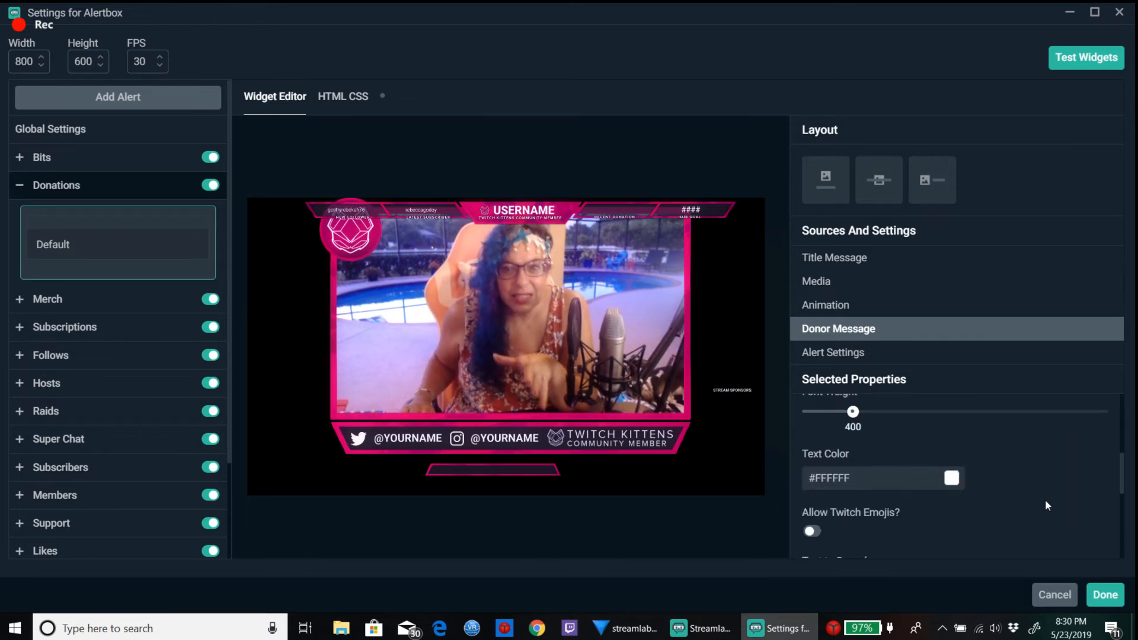
{"action": "scroll", "coordinate": [1044, 499], "scroll_direction": "down", "scroll_amount": 1}
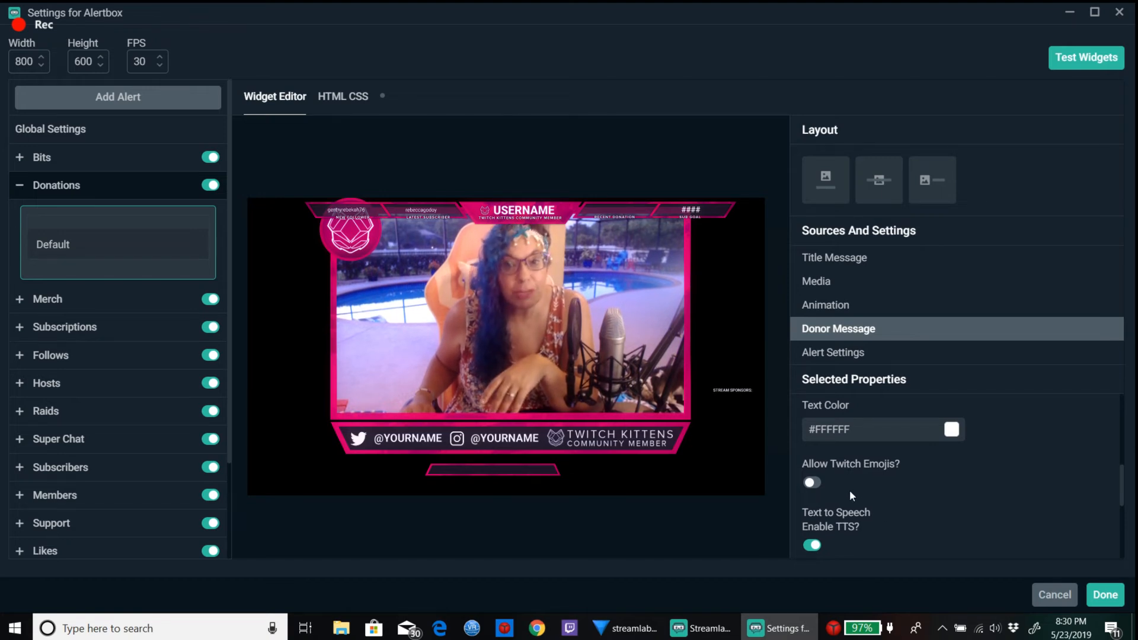
{"action": "left_click", "coordinate": [812, 482]}
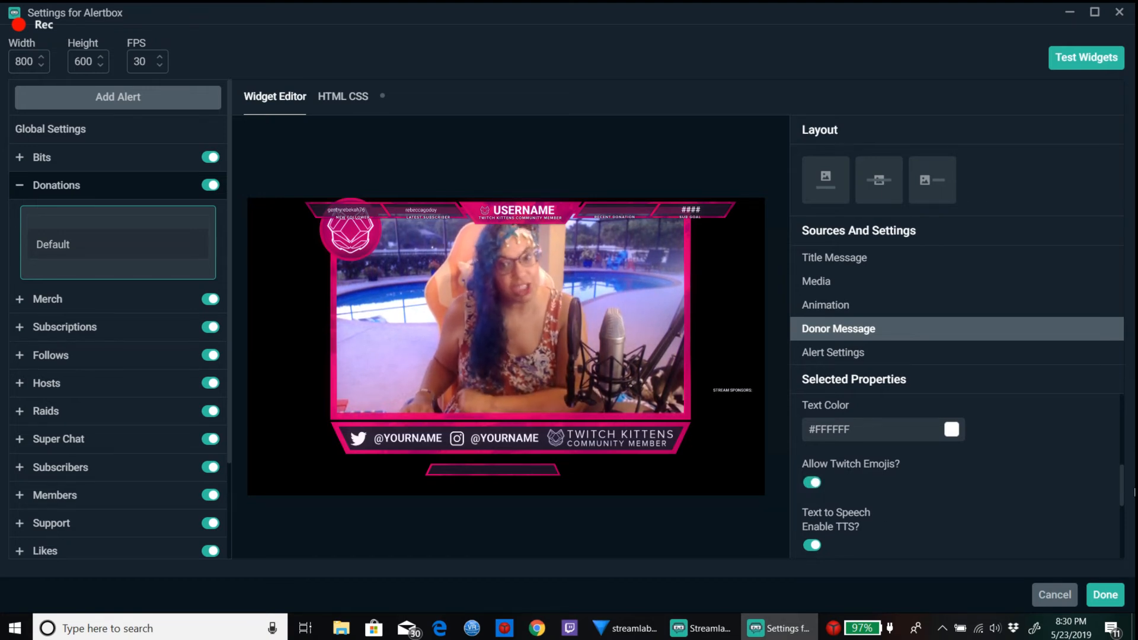
Step: Set the spam security of the donor message's text to speech to Low
{"action": "scroll", "coordinate": [1107, 498], "scroll_direction": "down", "scroll_amount": 4}
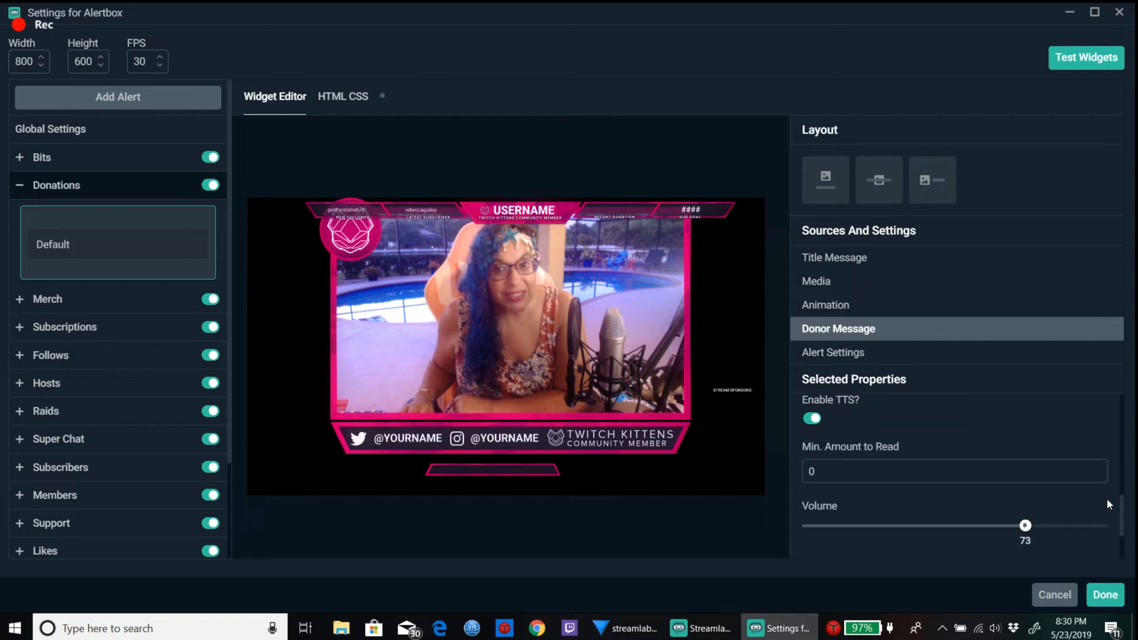
{"action": "scroll", "coordinate": [1096, 494], "scroll_direction": "up", "scroll_amount": 2}
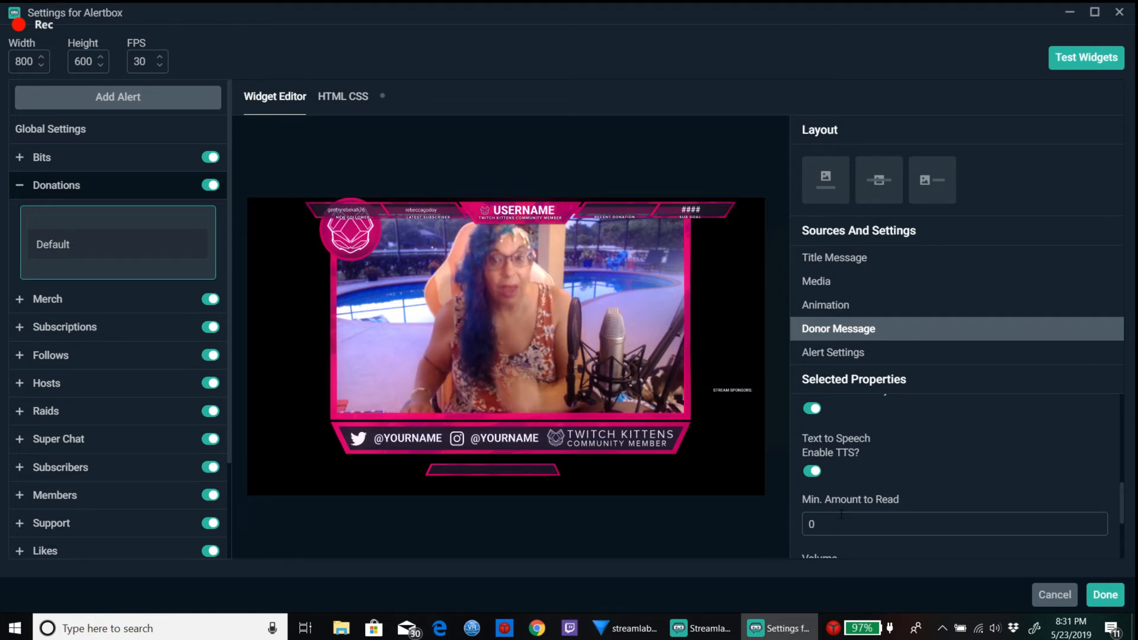
{"action": "scroll", "coordinate": [894, 457], "scroll_direction": "down", "scroll_amount": 3}
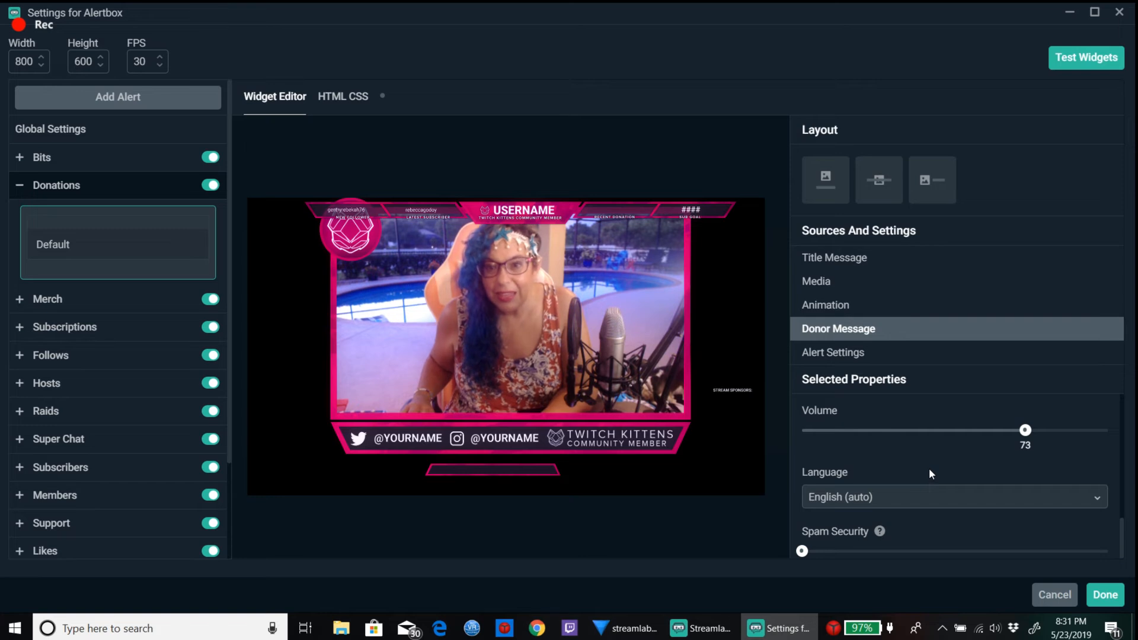
{"action": "scroll", "coordinate": [928, 473], "scroll_direction": "down", "scroll_amount": 1}
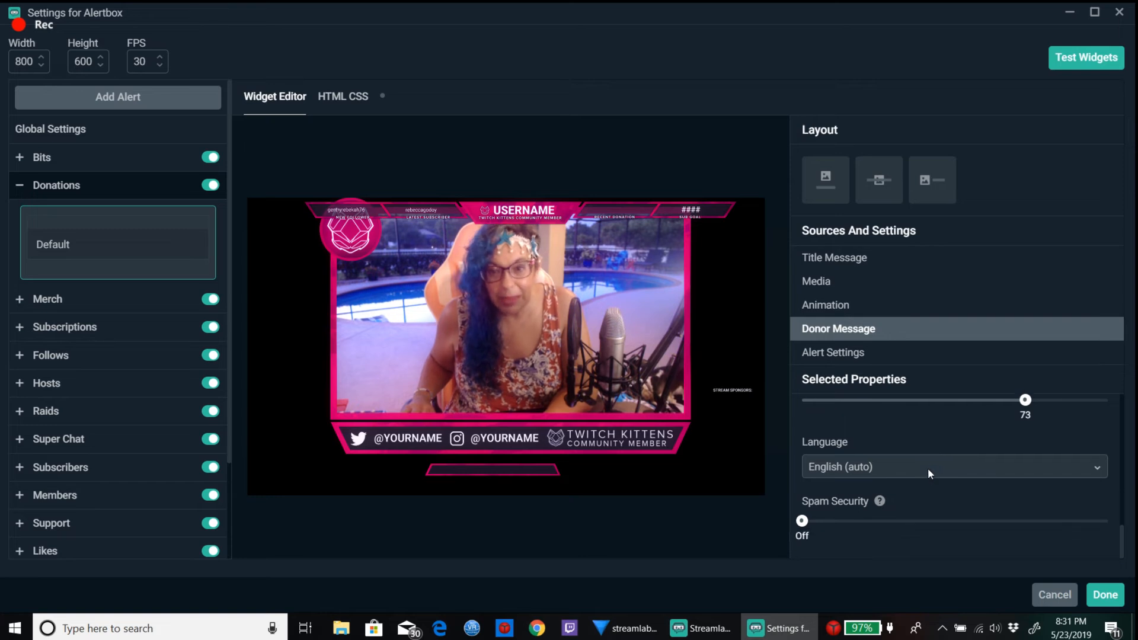
{"action": "left_click", "coordinate": [904, 521]}
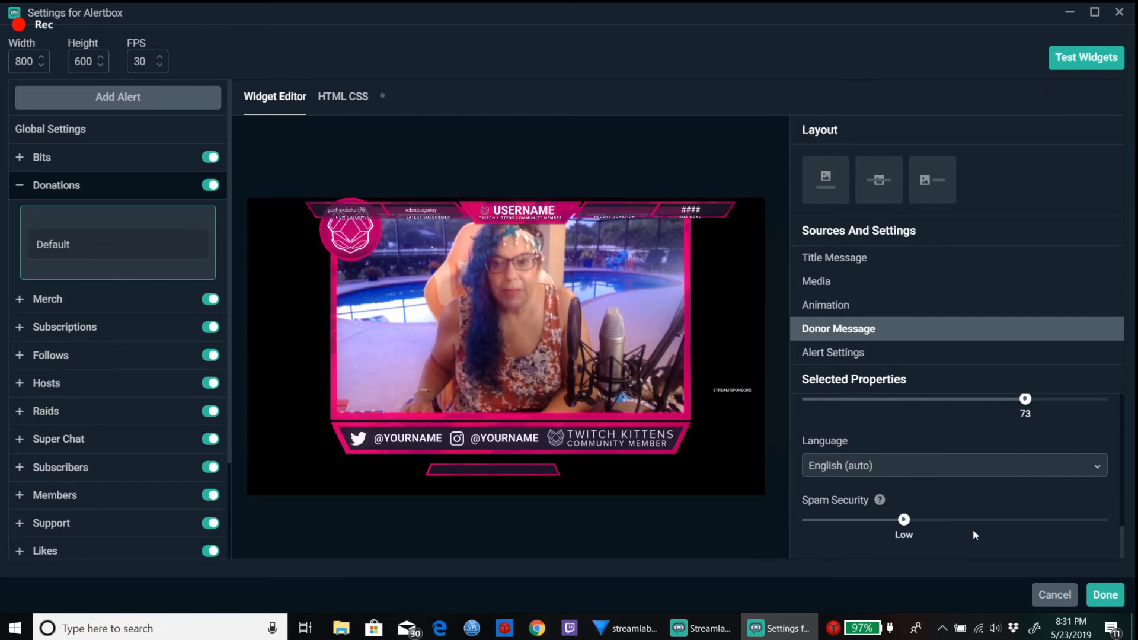
Step: Set the minimum donation amount for text to speech to read a donor message to 5.00
{"action": "scroll", "coordinate": [959, 513], "scroll_direction": "up", "scroll_amount": 5}
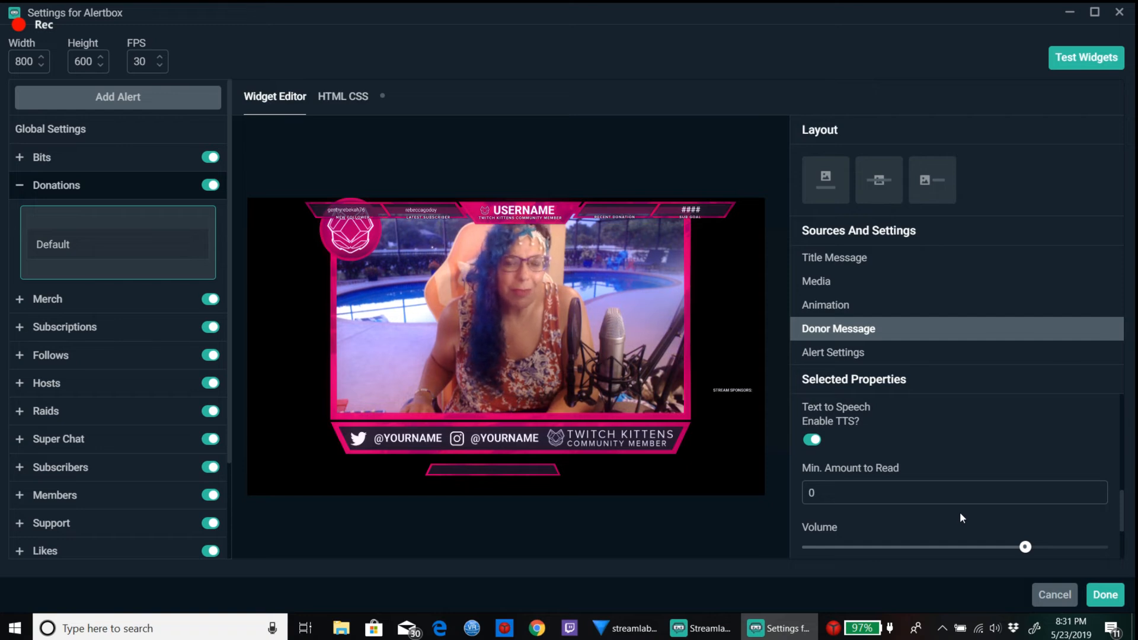
{"action": "scroll", "coordinate": [961, 518], "scroll_direction": "down", "scroll_amount": 5}
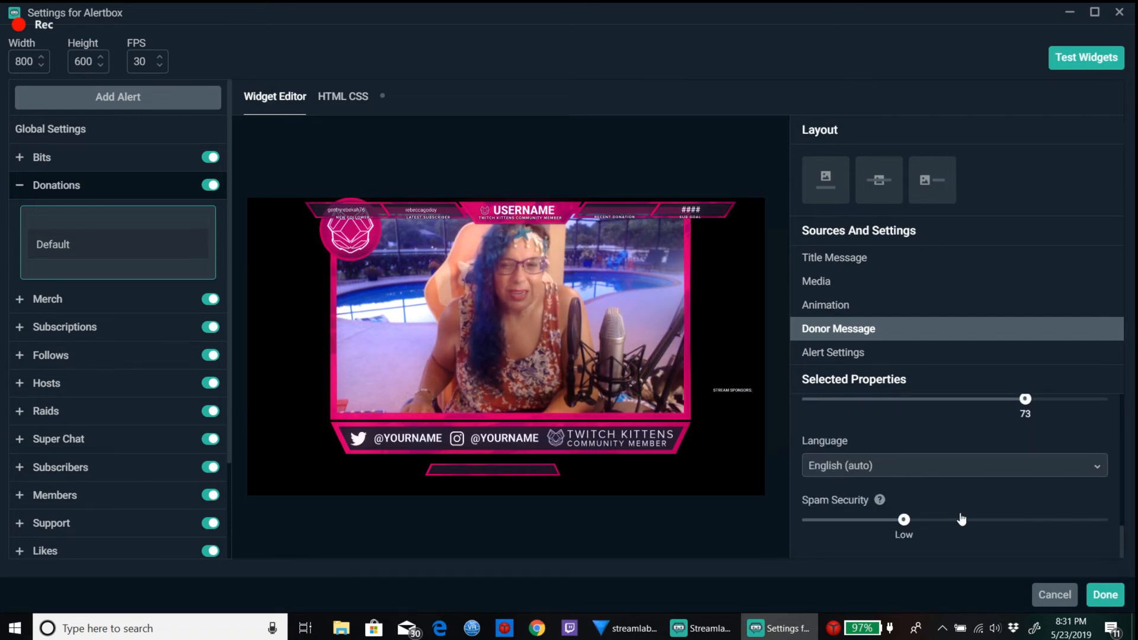
{"action": "scroll", "coordinate": [927, 500], "scroll_direction": "up", "scroll_amount": 3}
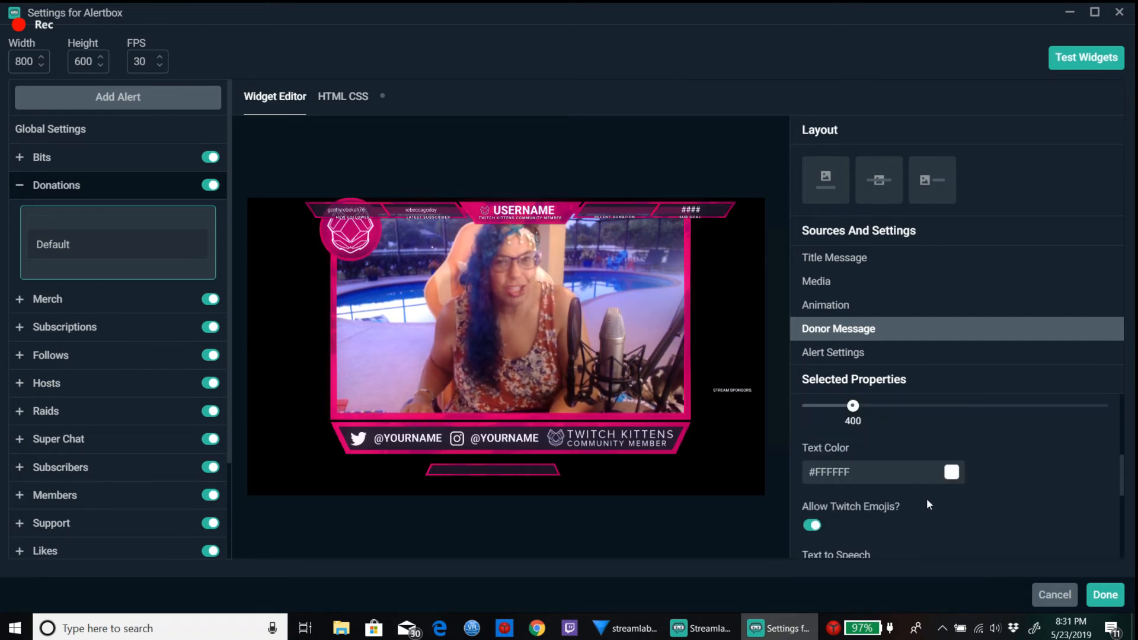
{"action": "scroll", "coordinate": [1030, 491], "scroll_direction": "down", "scroll_amount": 5}
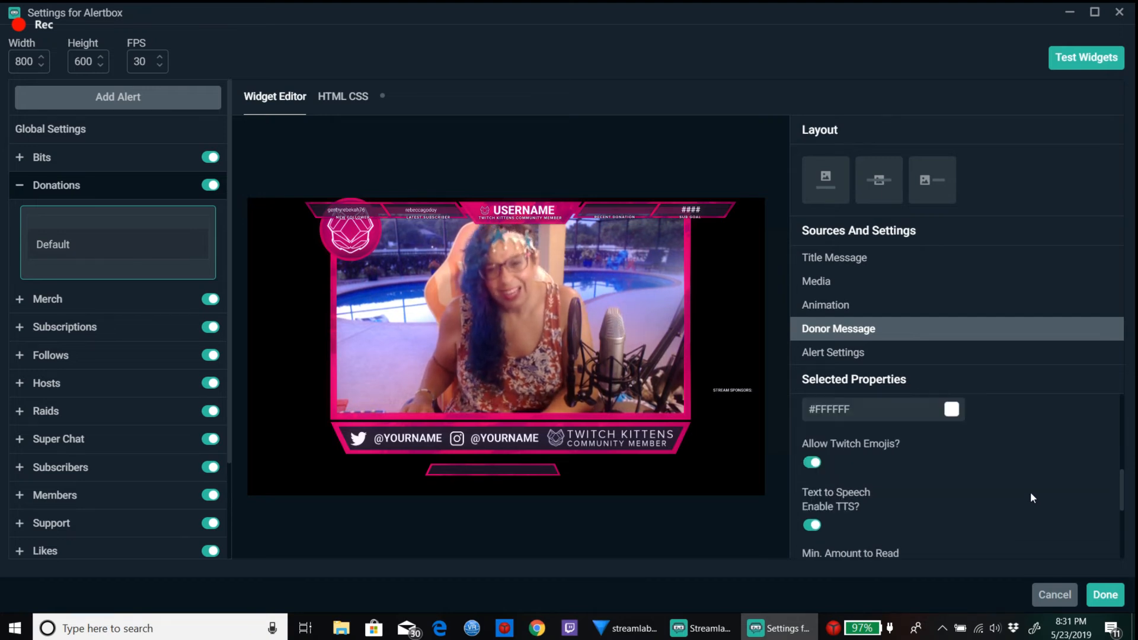
{"action": "scroll", "coordinate": [1028, 496], "scroll_direction": "down", "scroll_amount": 3}
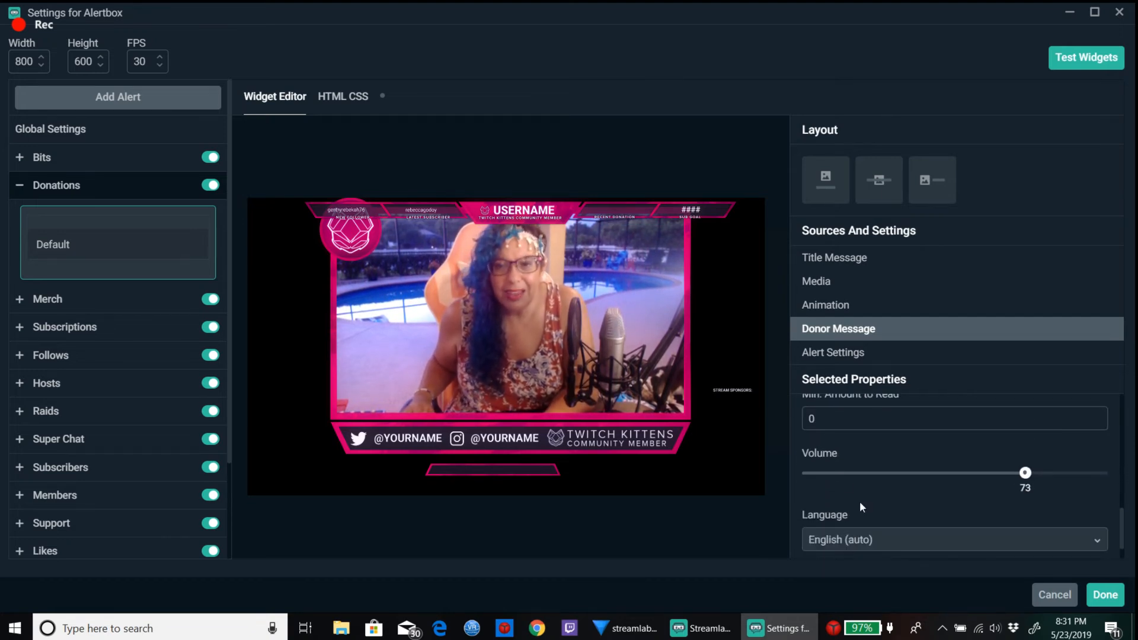
{"action": "left_click", "coordinate": [836, 426]}
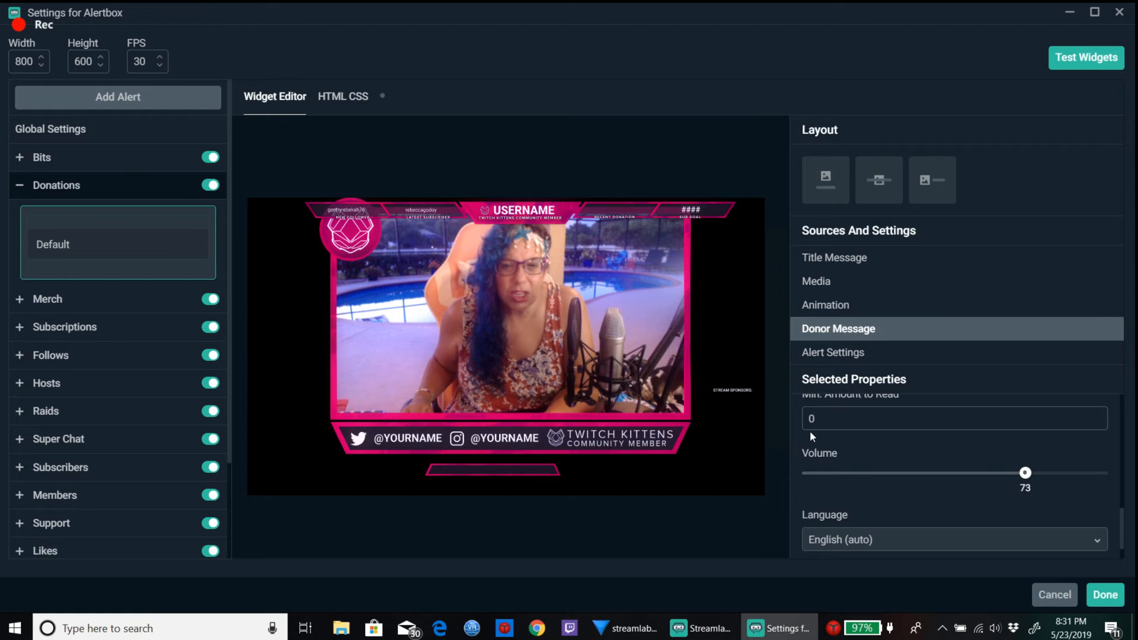
{"action": "double_click", "coordinate": [812, 419]}
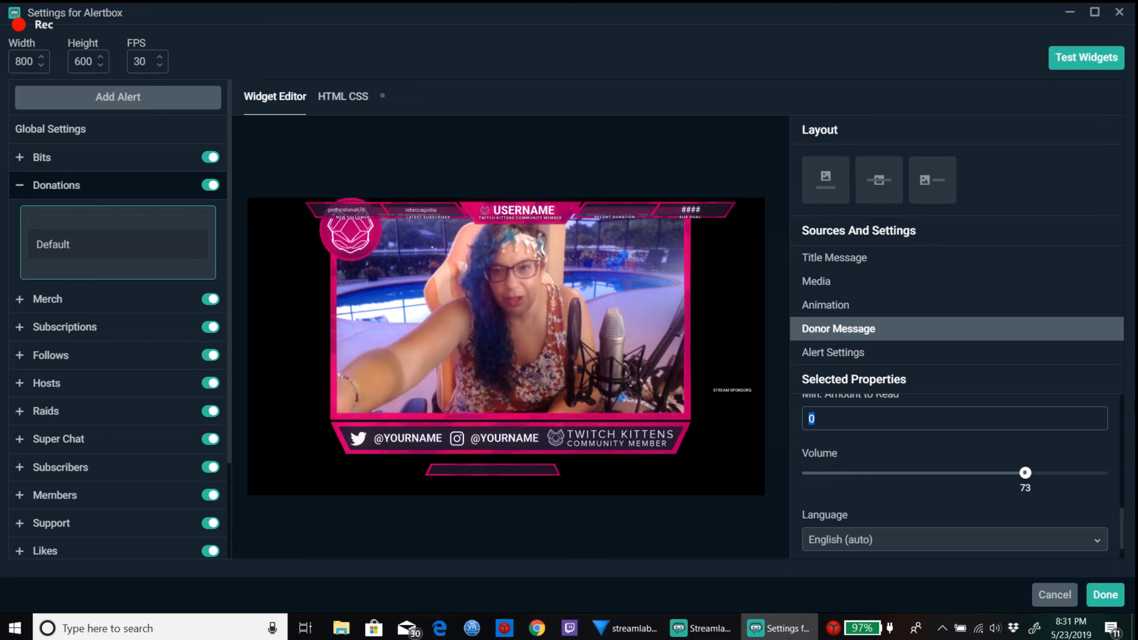
{"action": "type", "text": "5"}
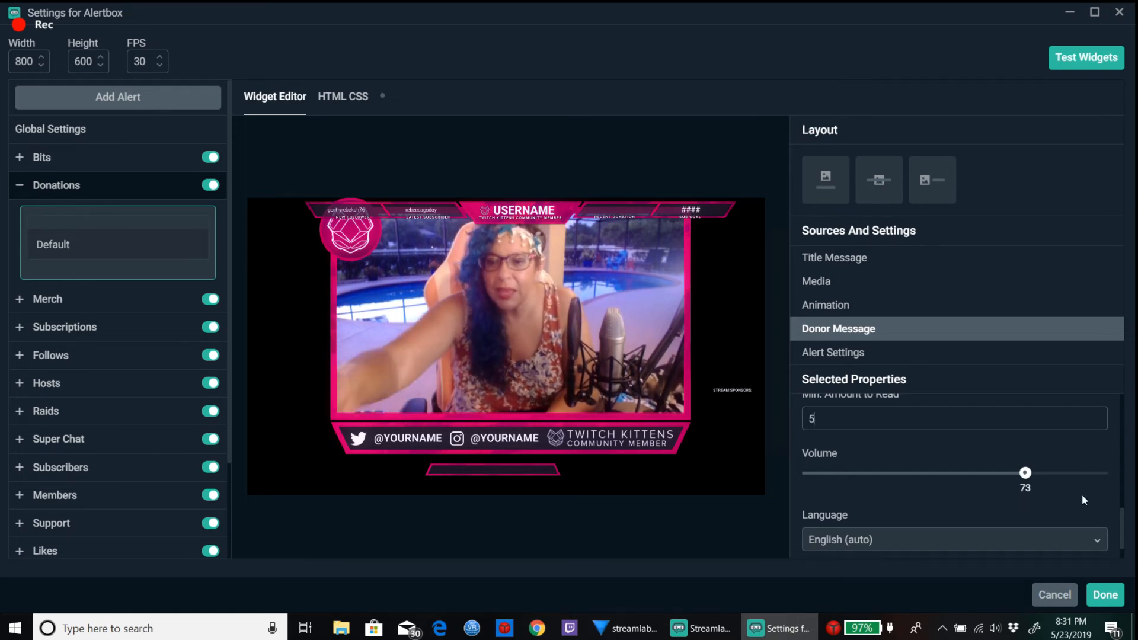
{"action": "left_click", "coordinate": [703, 628]}
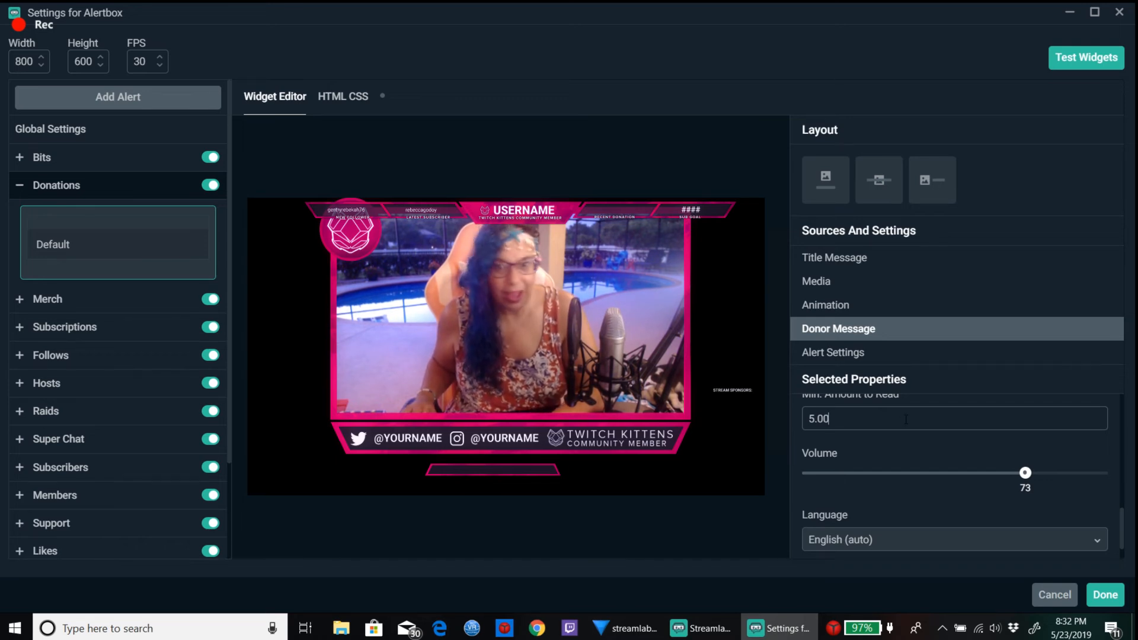
Step: Open the Donations alert's Alert Settings with its minimum trigger and recent-events amounts
{"action": "left_click", "coordinate": [853, 354]}
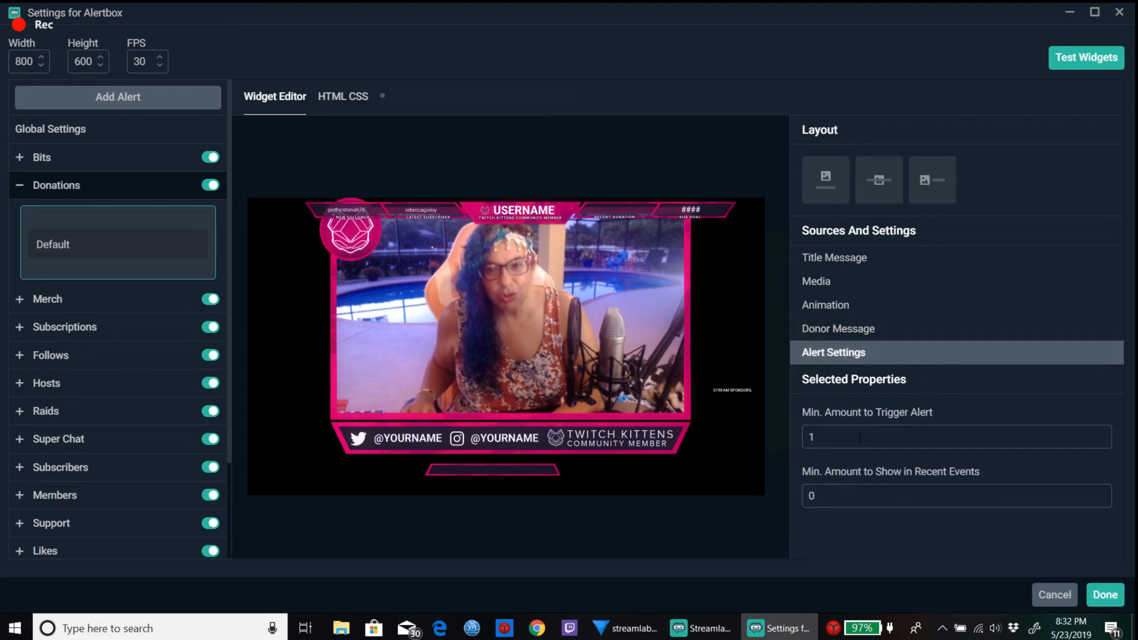